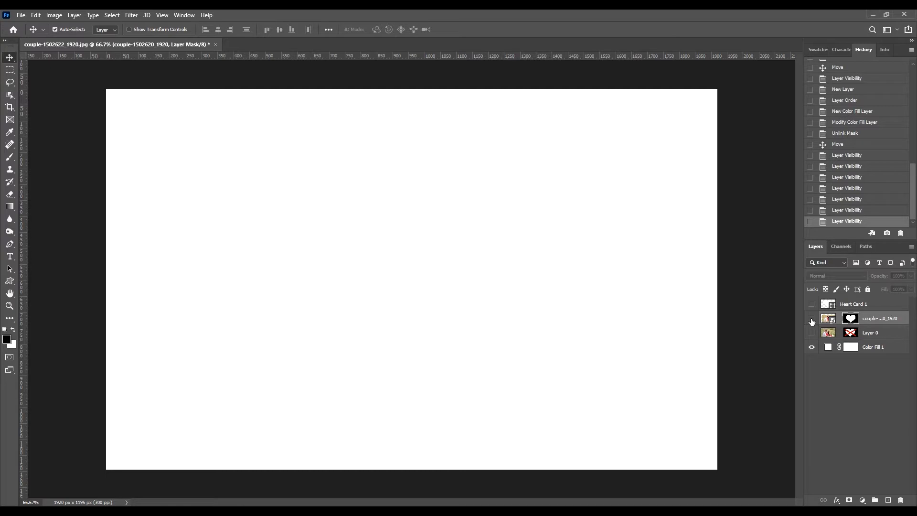
Step: Toggle the visibility of the heart-masked couple photo layer to compare the finished effect with the plain white background
{"action": "left_click", "coordinate": [812, 319]}
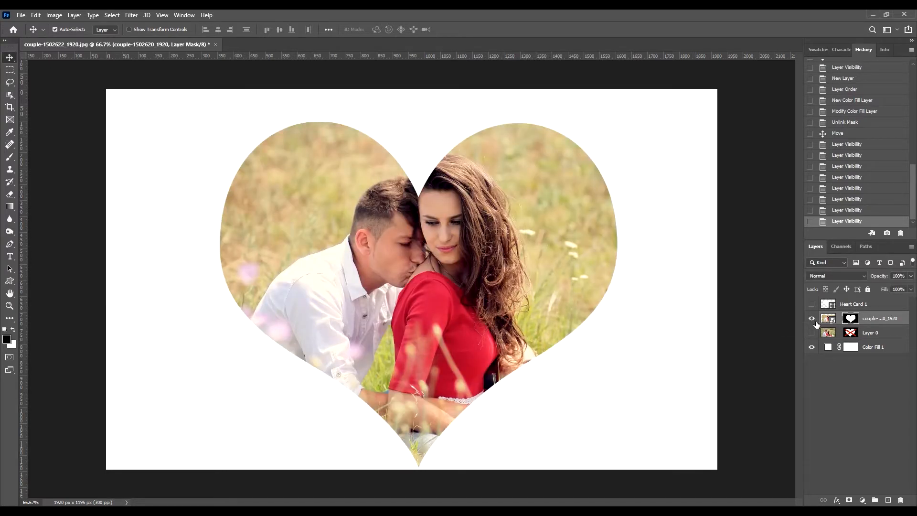
{"action": "left_click", "coordinate": [812, 320]}
{"action": "left_click", "coordinate": [812, 320]}
{"action": "left_click", "coordinate": [812, 320]}
{"action": "left_click", "coordinate": [812, 320]}
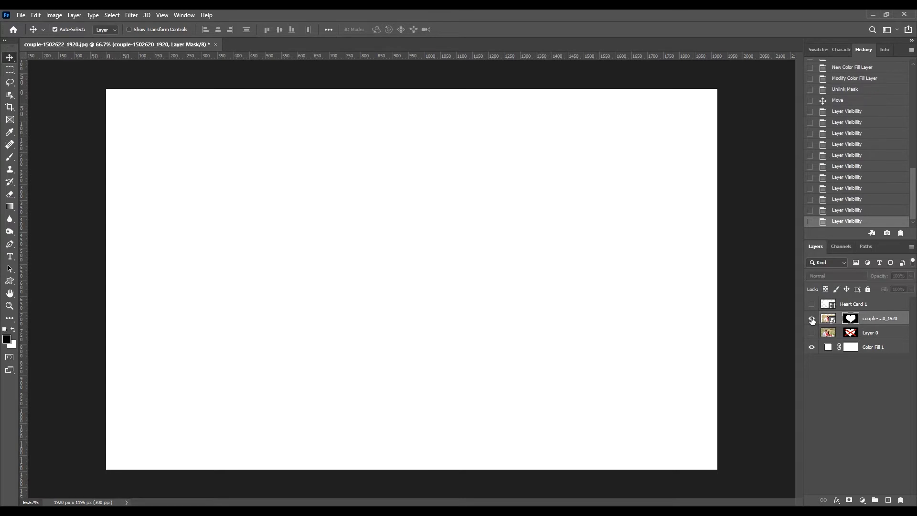
{"action": "left_click", "coordinate": [812, 320]}
{"action": "left_click", "coordinate": [812, 320]}
{"action": "left_click", "coordinate": [812, 320]}
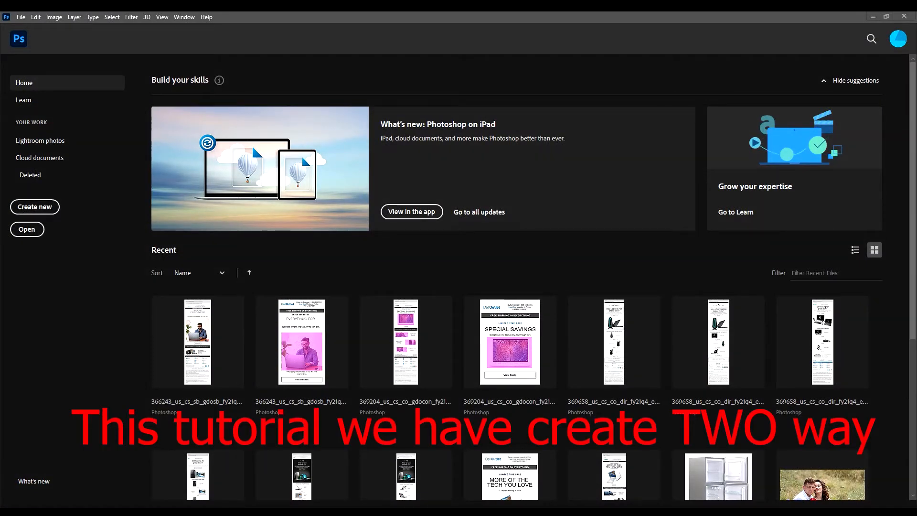
Step: Open the image couple-1502620_1920.jpg and unlock its Background as a regular layer
{"action": "left_click_drag", "start_coordinate": [337, 472], "coordinate": [355, 277]}
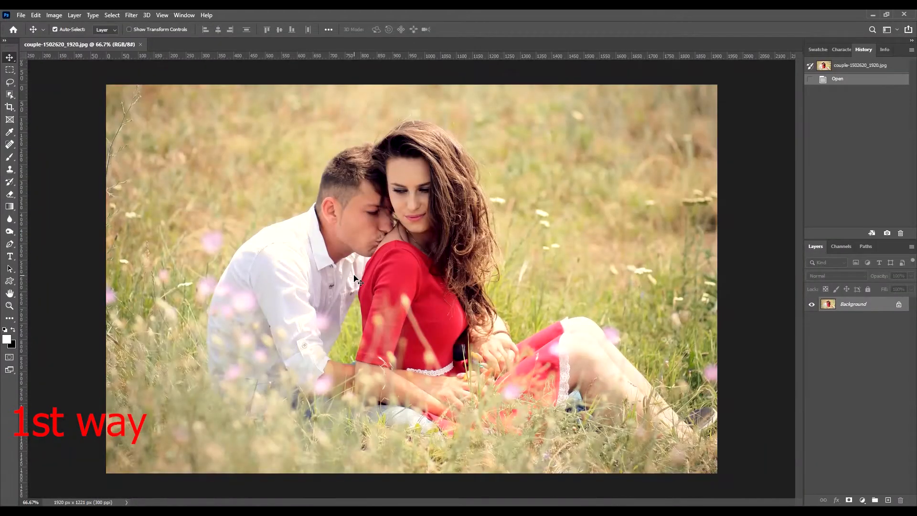
{"action": "left_click", "coordinate": [899, 304]}
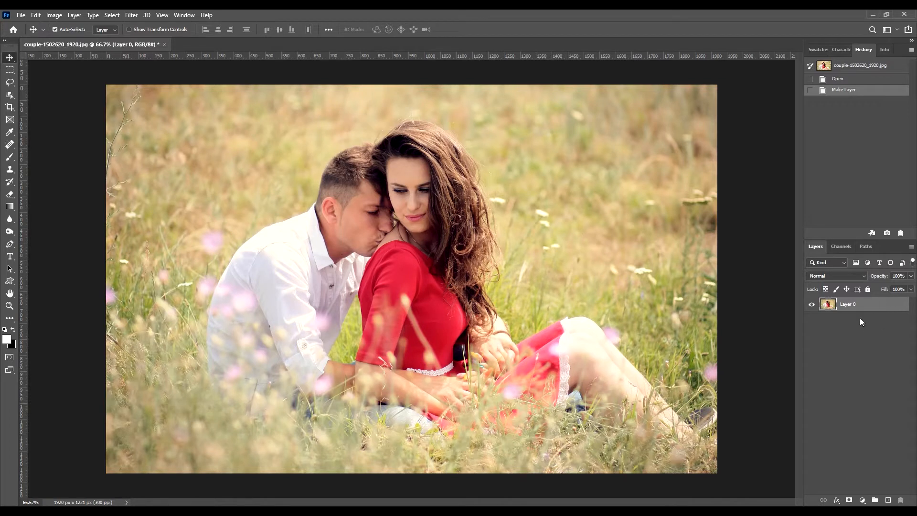
Step: Add a Solid Color fill layer in white (ffffff) above the photo
{"action": "left_click", "coordinate": [863, 500]}
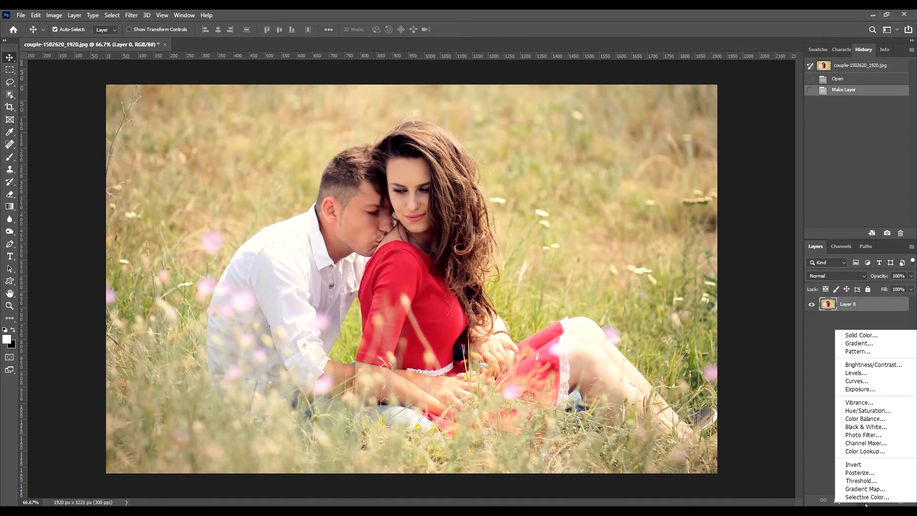
{"action": "left_click", "coordinate": [823, 406]}
{"action": "left_click", "coordinate": [863, 501]}
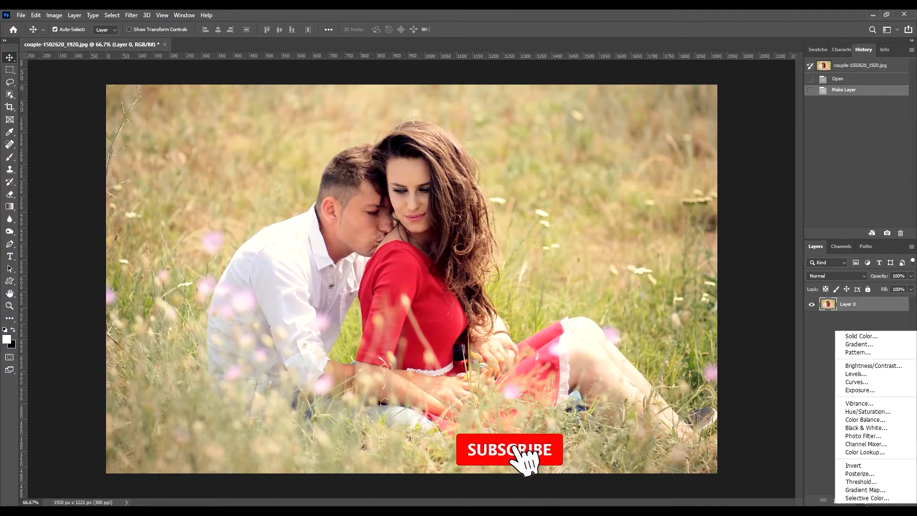
{"action": "left_click", "coordinate": [861, 336]}
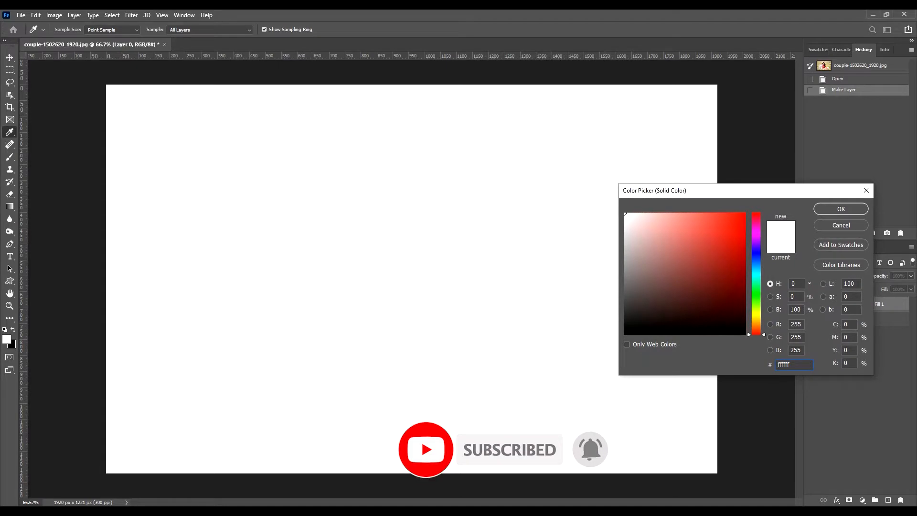
{"action": "left_click", "coordinate": [837, 210]}
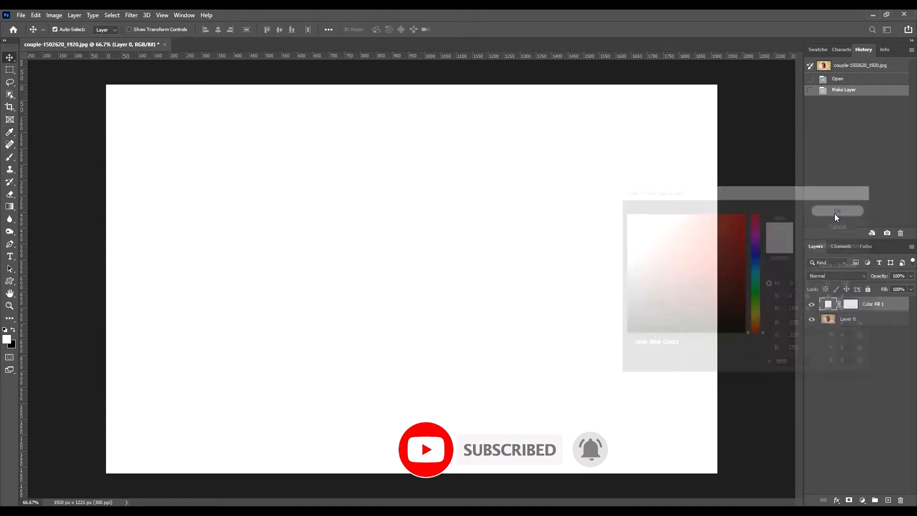
Step: Rename the white fill layer "Background color" and place it beneath the photo layer
{"action": "double_click", "coordinate": [876, 306]}
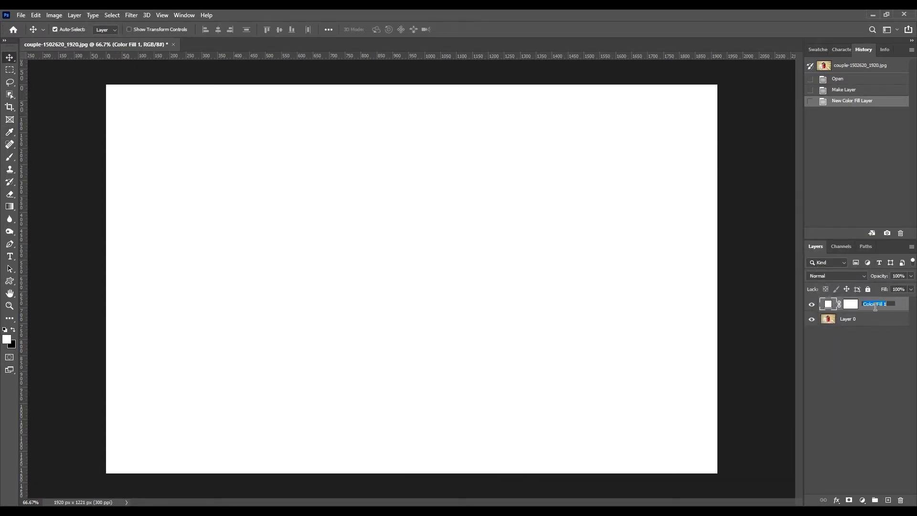
{"action": "type", "text": "Background color"}
{"action": "key", "text": "Return"}
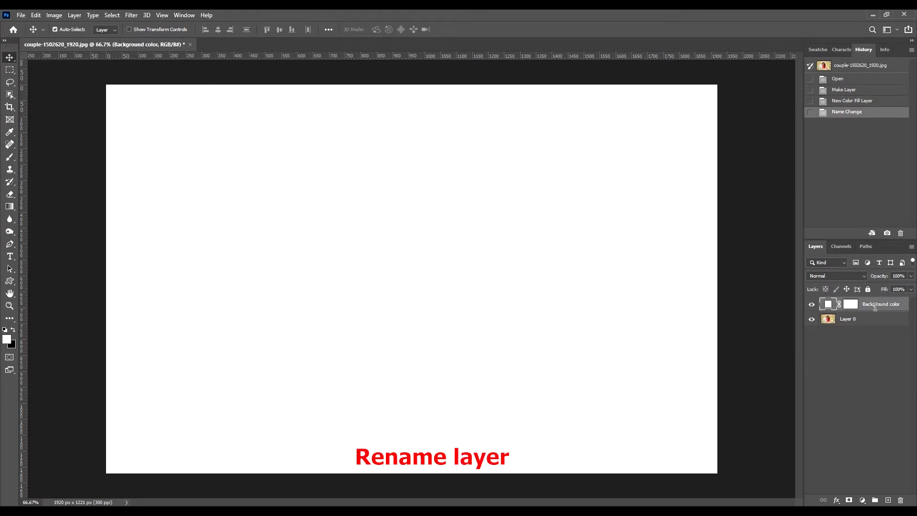
{"action": "left_click_drag", "start_coordinate": [875, 309], "coordinate": [877, 336]}
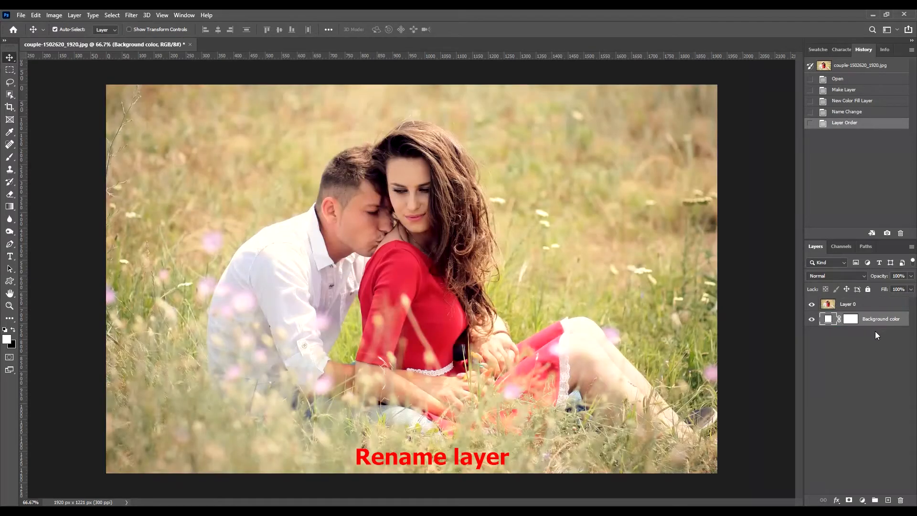
Step: Rename the photo layer "Couple"
{"action": "double_click", "coordinate": [849, 304]}
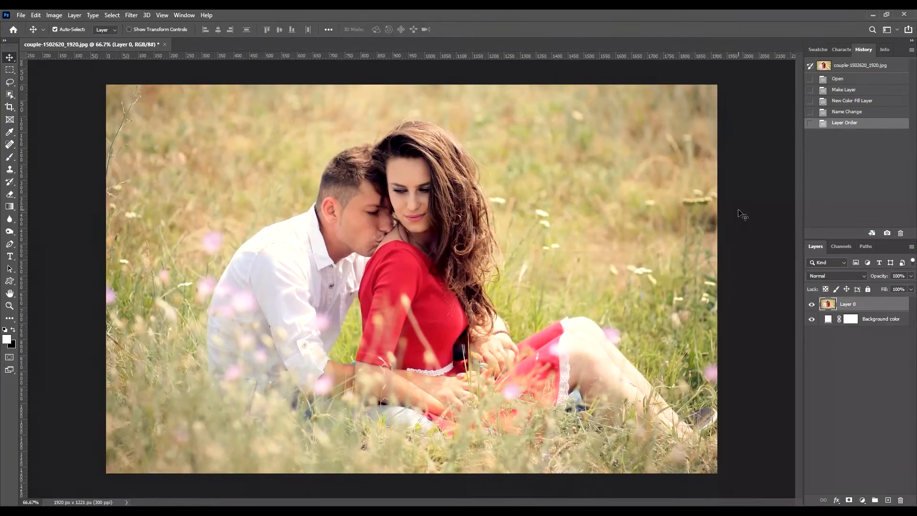
{"action": "double_click", "coordinate": [851, 307]}
{"action": "type", "text": "Couple"}
{"action": "left_click", "coordinate": [887, 310]}
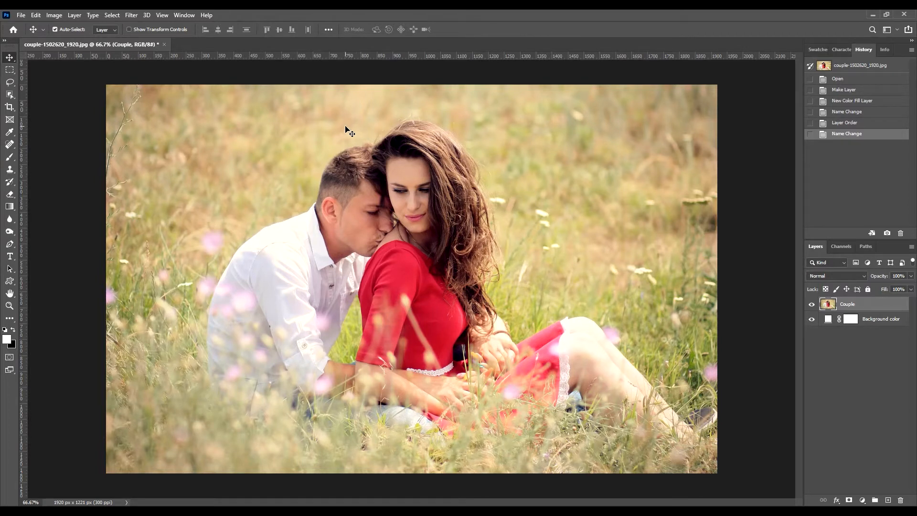
Step: Show the library of shape presets and collapse its Legacy Shapes and More group
{"action": "left_click", "coordinate": [179, 16]}
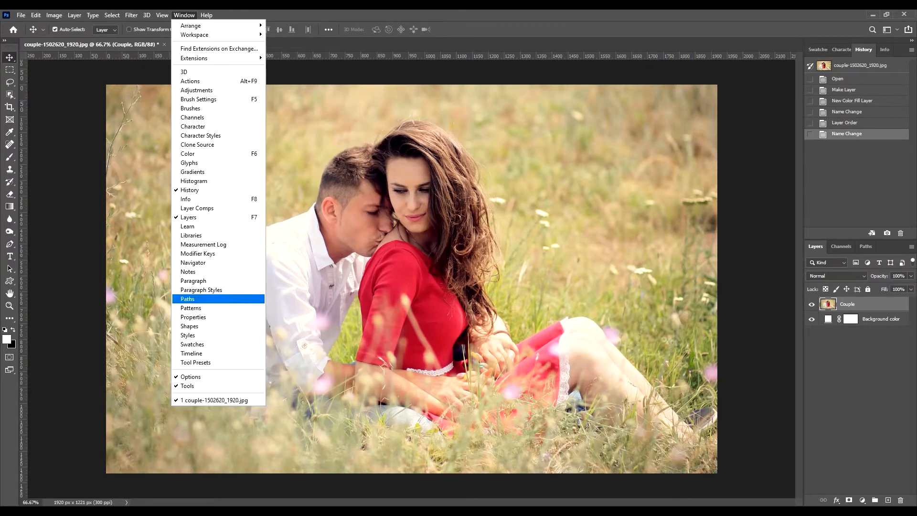
{"action": "left_click", "coordinate": [189, 327]}
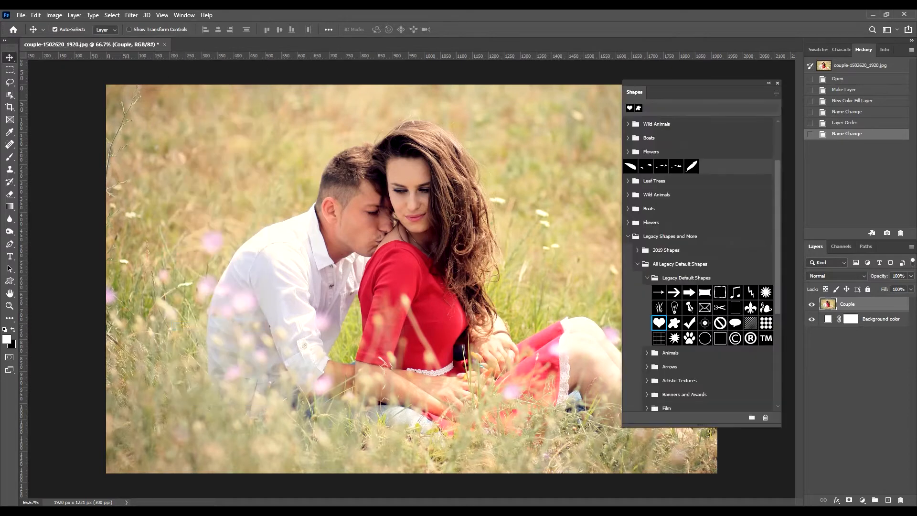
{"action": "left_click", "coordinate": [628, 237]}
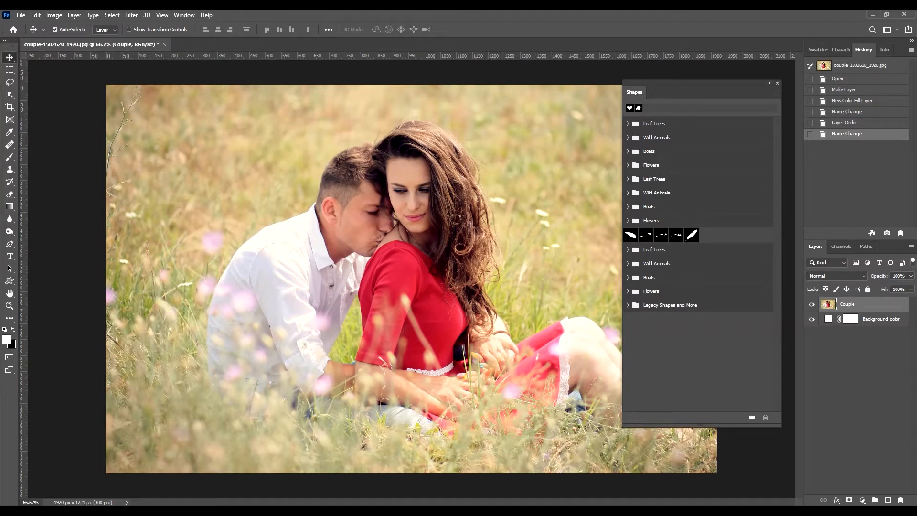
Step: Examine the presets in the first Leaf Trees, Wild Animals and Boats shape groups
{"action": "left_click", "coordinate": [628, 123]}
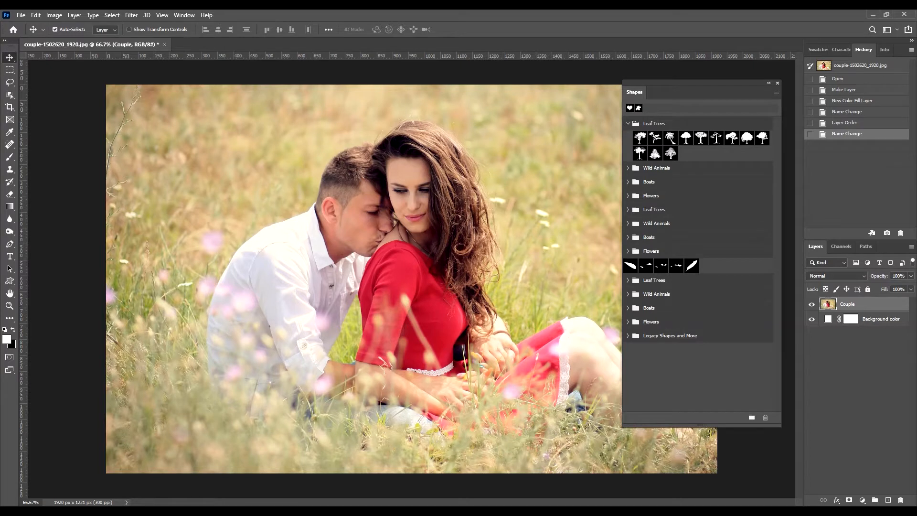
{"action": "left_click", "coordinate": [628, 123]}
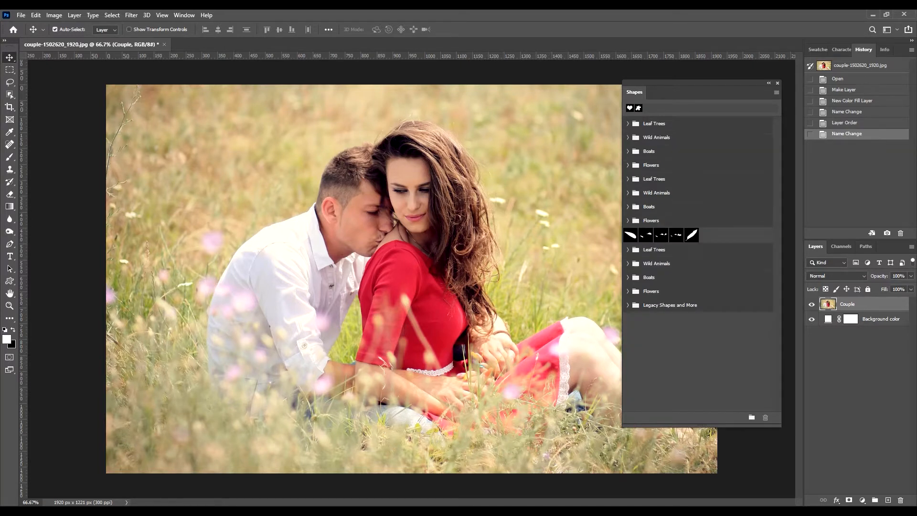
{"action": "left_click", "coordinate": [628, 137]}
{"action": "left_click", "coordinate": [628, 138]}
{"action": "left_click", "coordinate": [629, 151]}
{"action": "left_click", "coordinate": [628, 151]}
{"action": "left_click", "coordinate": [628, 151]}
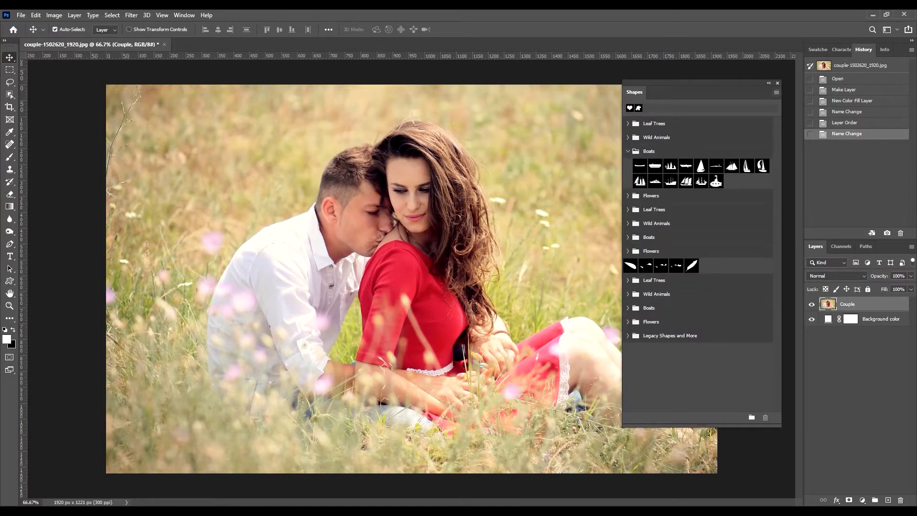
Step: Try the Large Thumbnail display for the shape presets and return to Small Thumbnail
{"action": "left_click", "coordinate": [776, 93]}
{"action": "left_click", "coordinate": [821, 151]}
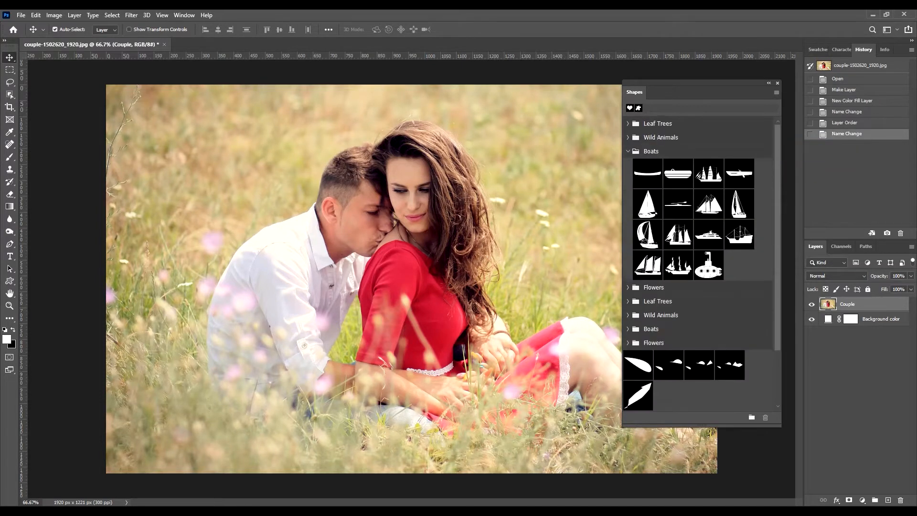
{"action": "left_click", "coordinate": [776, 92]}
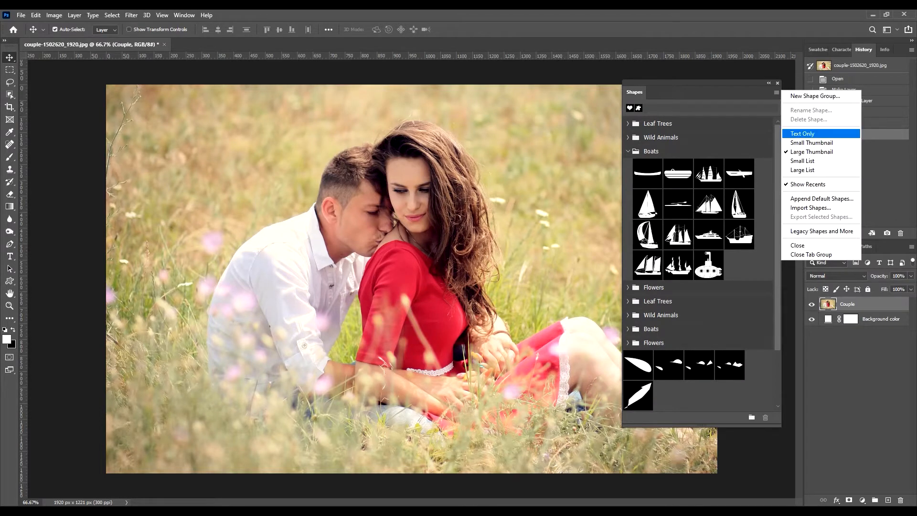
{"action": "left_click", "coordinate": [799, 142]}
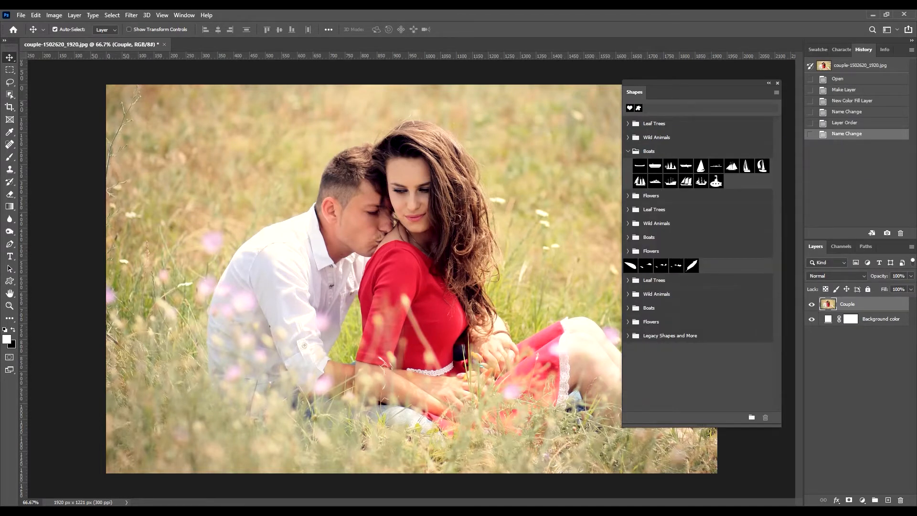
Step: Examine the Flowers, second Leaf Trees and second Wild Animals shape groups, and collapse all the opened groups
{"action": "left_click", "coordinate": [628, 196]}
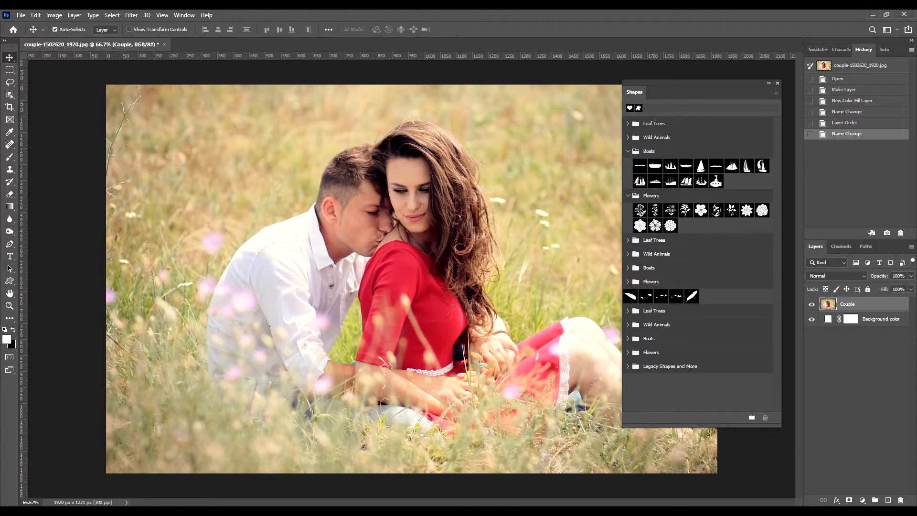
{"action": "left_click", "coordinate": [629, 196]}
{"action": "left_click", "coordinate": [628, 209]}
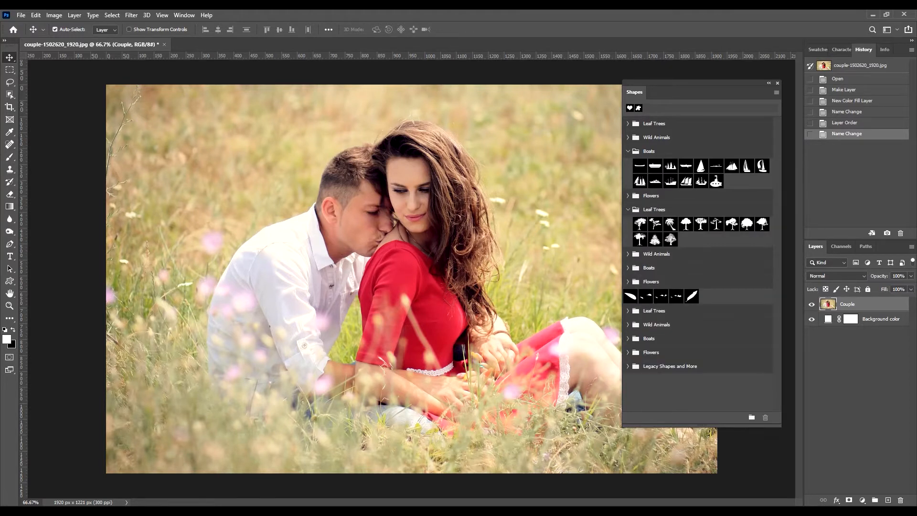
{"action": "left_click", "coordinate": [628, 254]}
{"action": "left_click", "coordinate": [629, 254]}
{"action": "left_click", "coordinate": [628, 209]}
{"action": "left_click", "coordinate": [628, 151]}
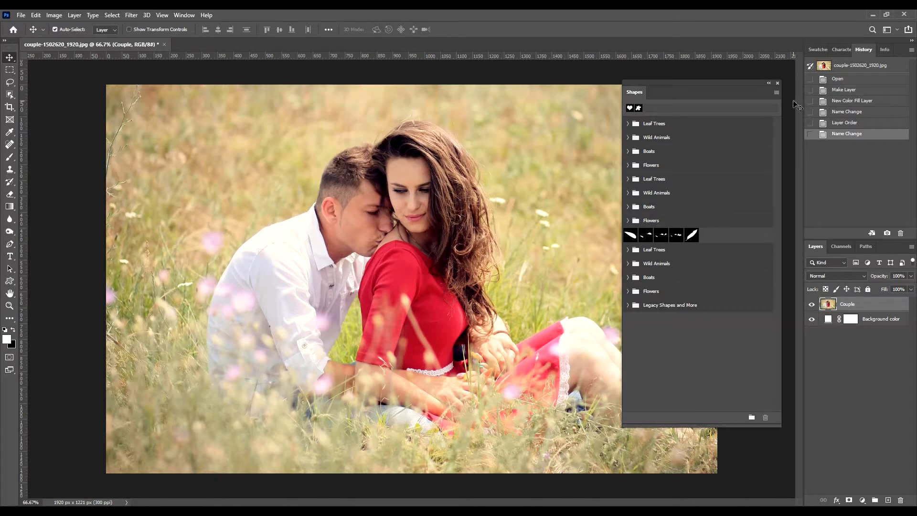
Step: Load Legacy Shapes and More into the shape presets, expanding its 2019 Shapes group and collapsing All Legacy Default Shapes
{"action": "left_click", "coordinate": [776, 92]}
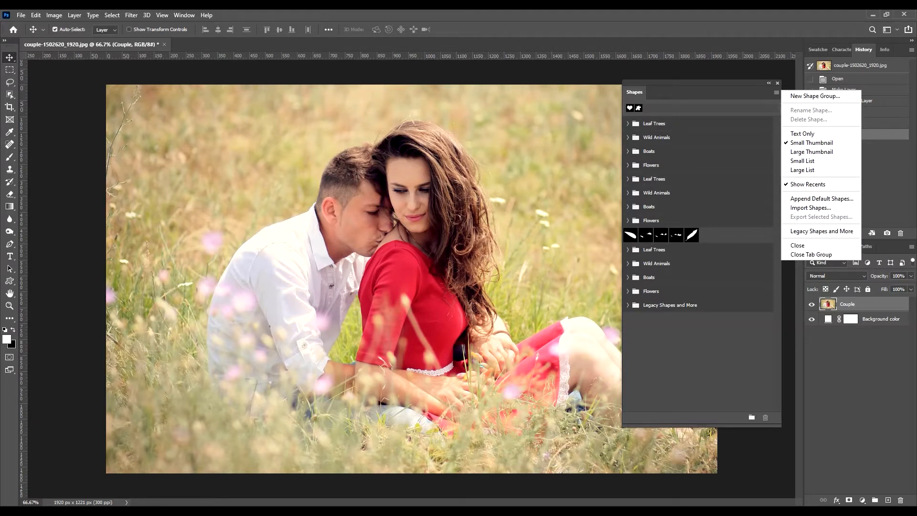
{"action": "left_click", "coordinate": [822, 231]}
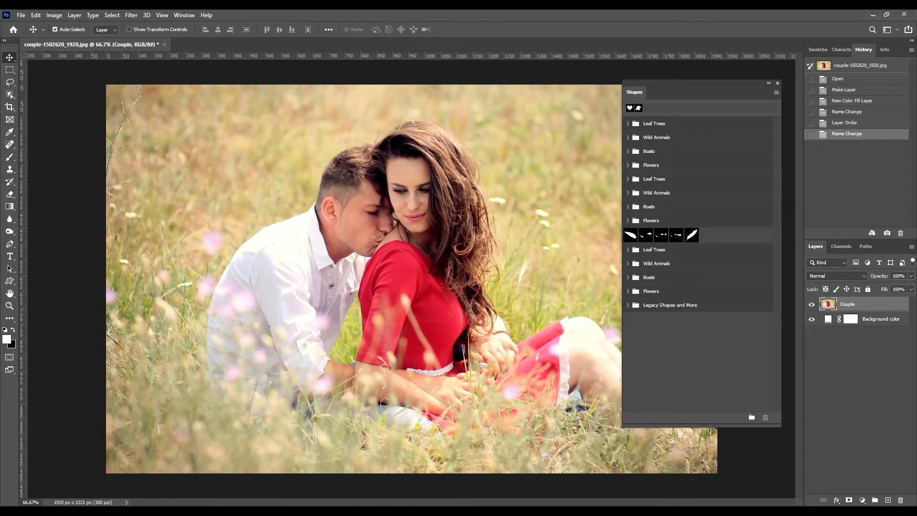
{"action": "left_click", "coordinate": [628, 305]}
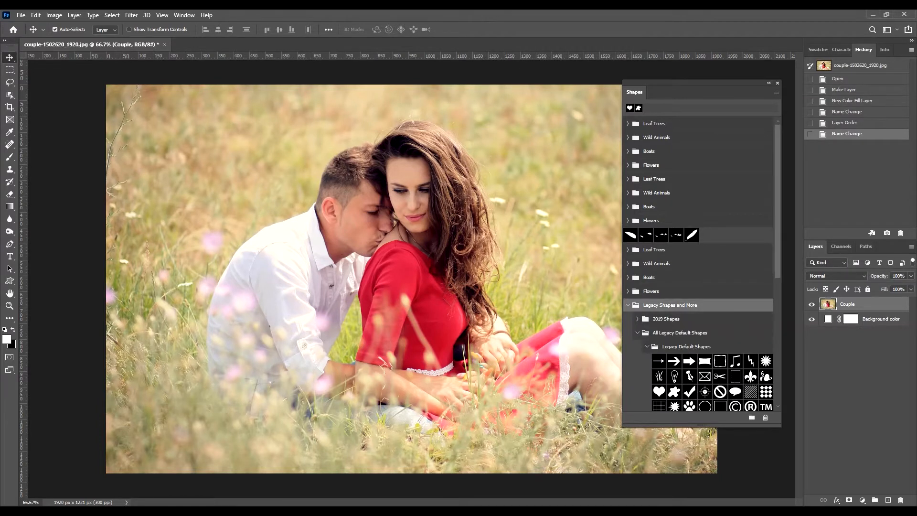
{"action": "left_click", "coordinate": [637, 333]}
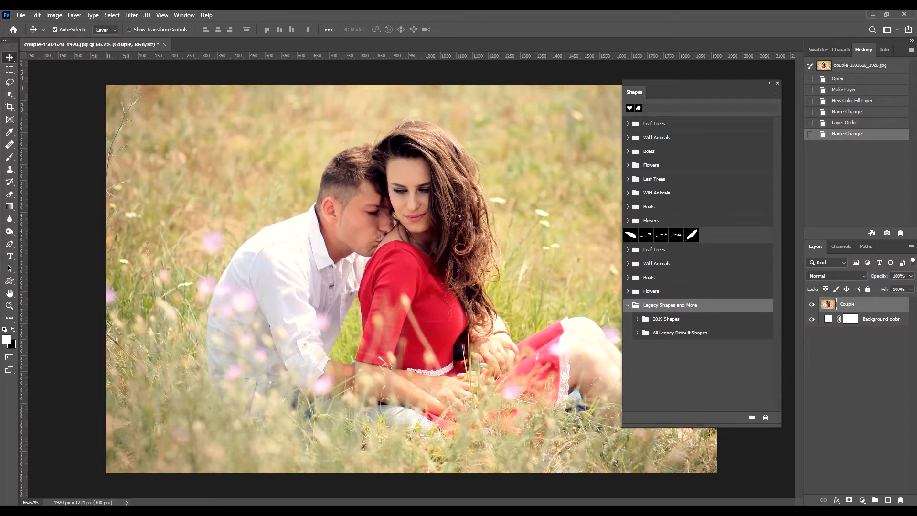
{"action": "left_click", "coordinate": [638, 319]}
Step: Examine the People, Spiral Shapes and Cactus presets within the 2019 Shapes group
{"action": "scroll", "coordinate": [697, 305], "scroll_direction": "down", "scroll_amount": 5}
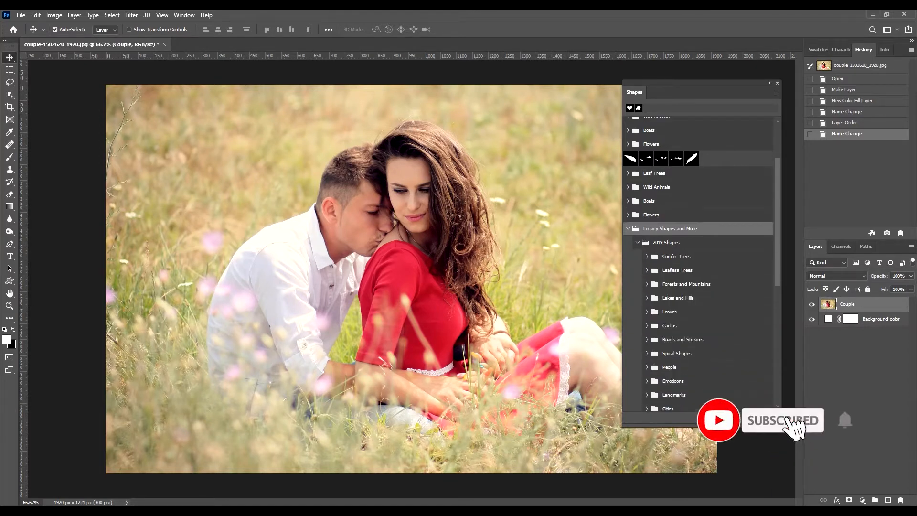
{"action": "scroll", "coordinate": [697, 298], "scroll_direction": "down", "scroll_amount": 4}
{"action": "left_click", "coordinate": [647, 298]}
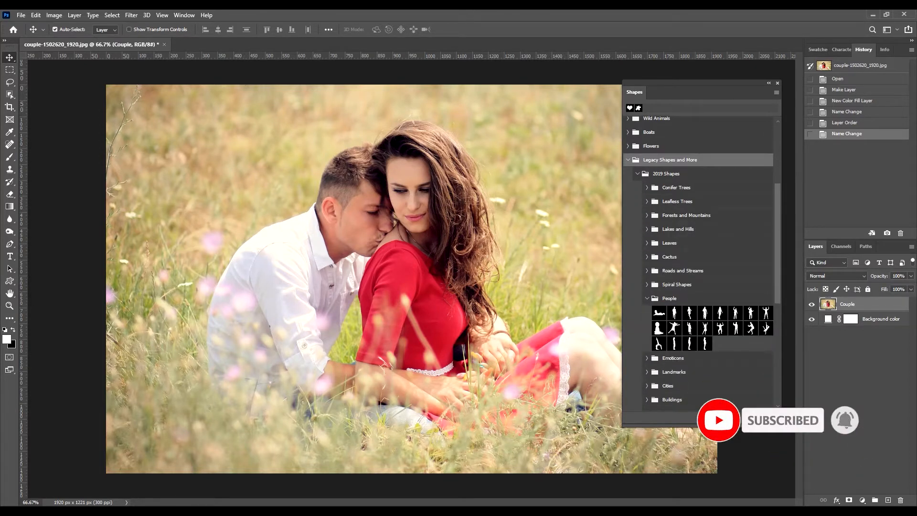
{"action": "left_click", "coordinate": [647, 298]}
{"action": "left_click", "coordinate": [647, 284]}
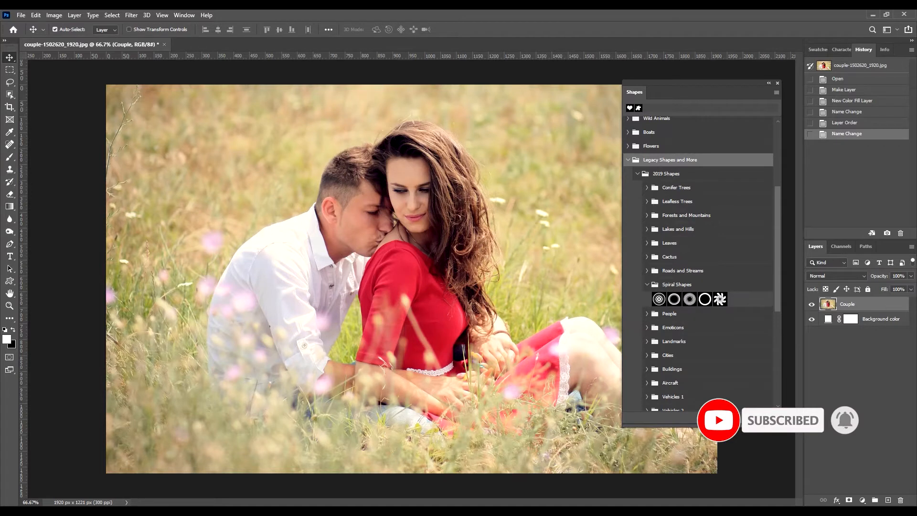
{"action": "left_click", "coordinate": [647, 284]}
{"action": "left_click", "coordinate": [647, 257]}
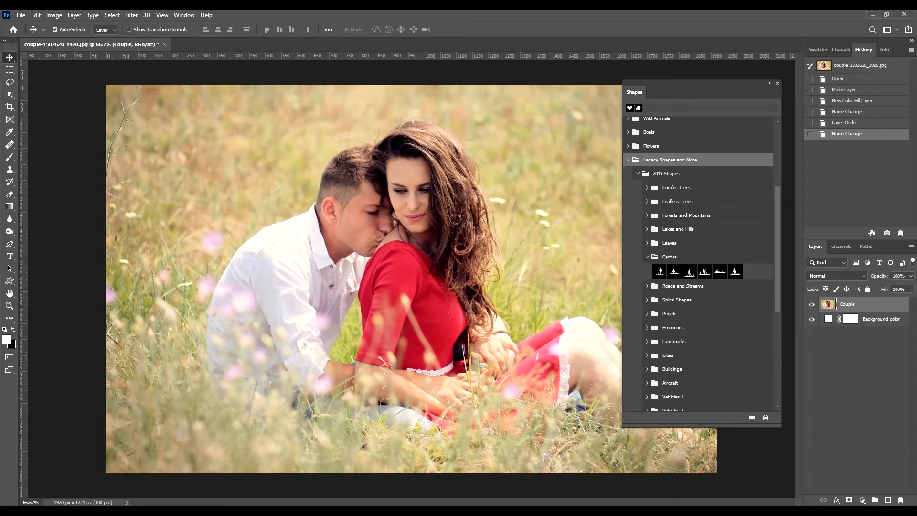
{"action": "left_click", "coordinate": [647, 256]}
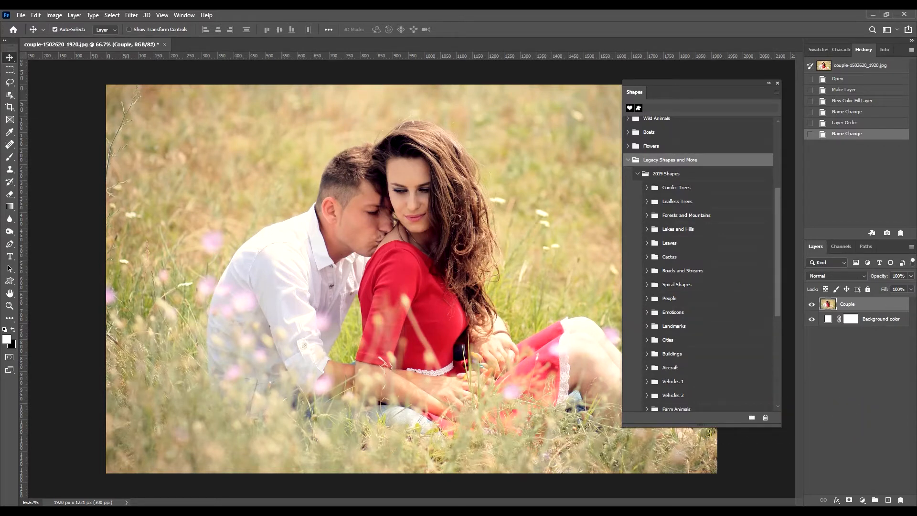
Step: Examine the Leaves, Vehicles 1, Vehicles 2 and Farm Animals presets, and collapse the 2019 Shapes group
{"action": "left_click", "coordinate": [647, 243]}
{"action": "left_click", "coordinate": [646, 242]}
{"action": "scroll", "coordinate": [646, 243], "scroll_direction": "down", "scroll_amount": 2}
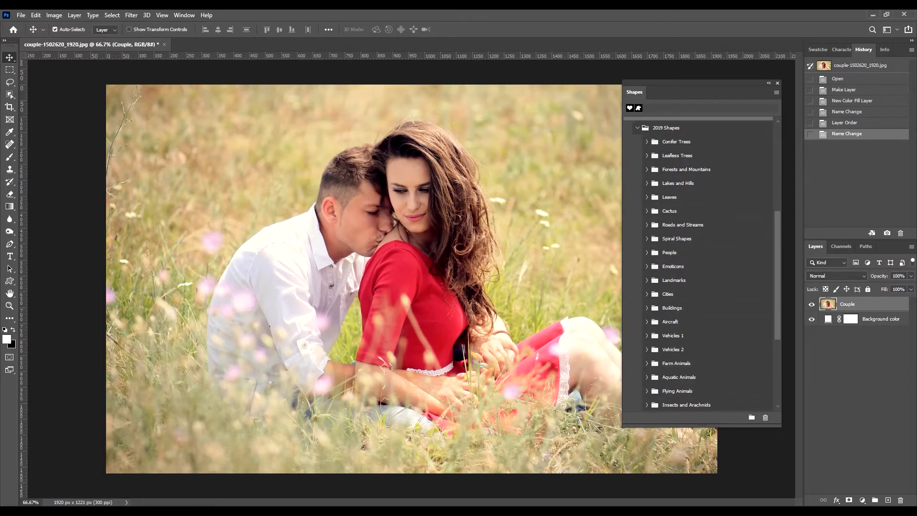
{"action": "scroll", "coordinate": [702, 263], "scroll_direction": "down", "scroll_amount": 3}
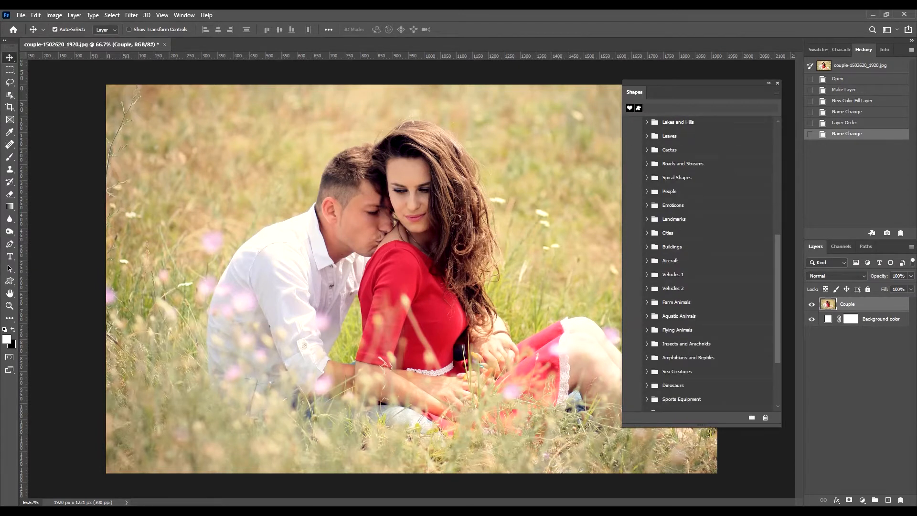
{"action": "left_click", "coordinate": [647, 275]}
{"action": "left_click", "coordinate": [647, 275]}
{"action": "left_click", "coordinate": [647, 289]}
{"action": "left_click", "coordinate": [647, 289]}
{"action": "left_click", "coordinate": [647, 302]}
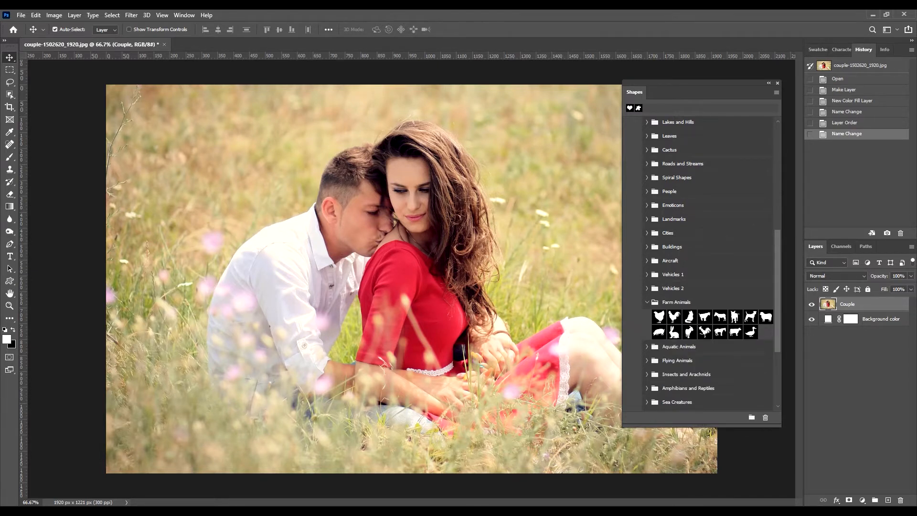
{"action": "left_click", "coordinate": [647, 302]}
{"action": "scroll", "coordinate": [699, 263], "scroll_direction": "up", "scroll_amount": 3}
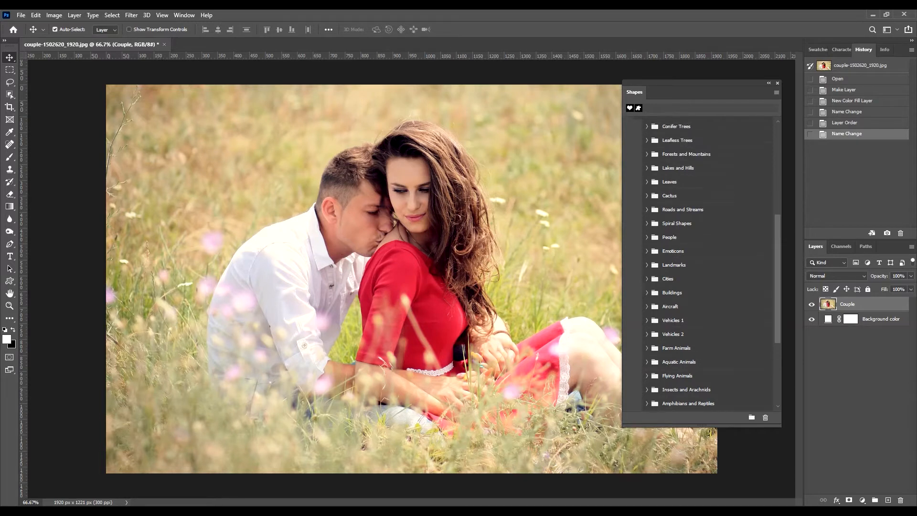
{"action": "left_click", "coordinate": [638, 128]}
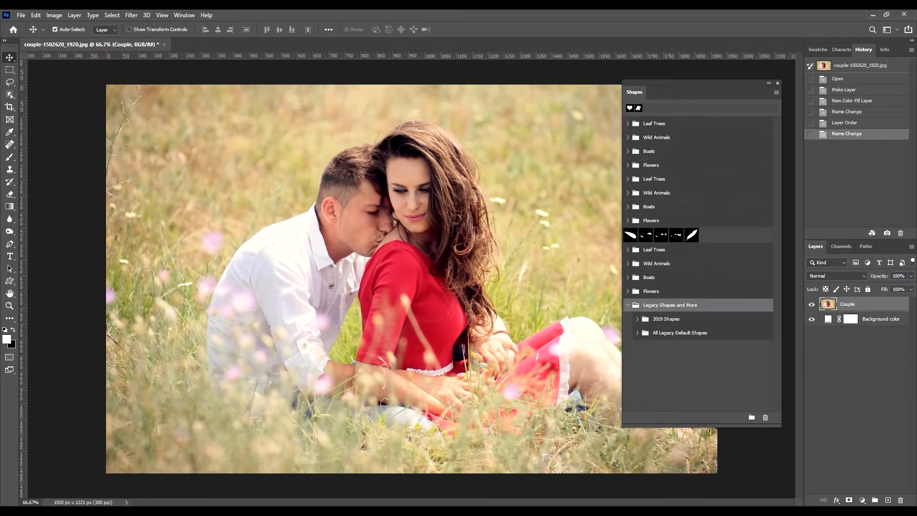
Step: Expand All Legacy Default Shapes in the presets and collapse its Legacy Default Shapes subgroup
{"action": "left_click", "coordinate": [679, 333]}
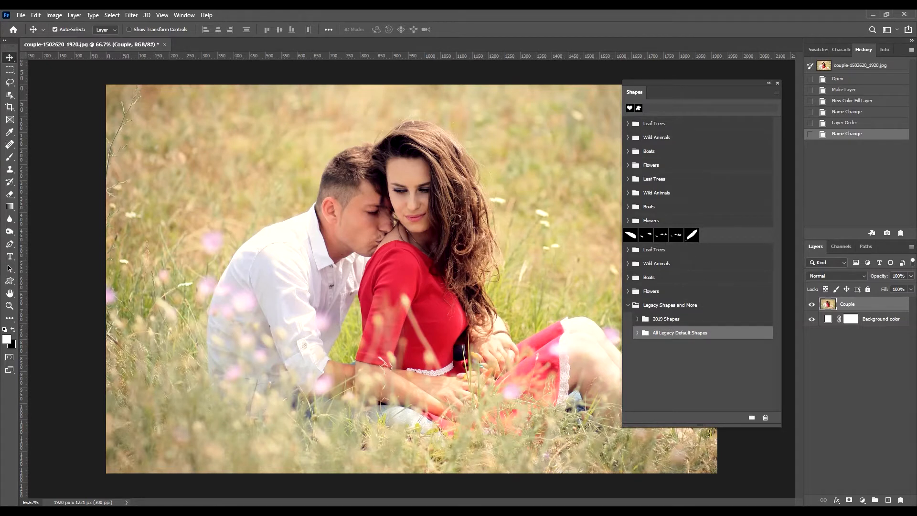
{"action": "left_click", "coordinate": [637, 333]}
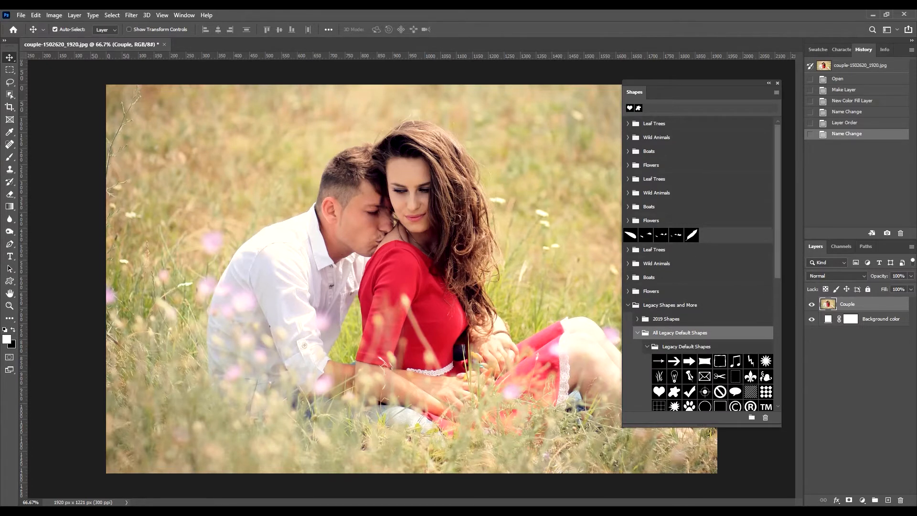
{"action": "scroll", "coordinate": [697, 263], "scroll_direction": "down", "scroll_amount": 3}
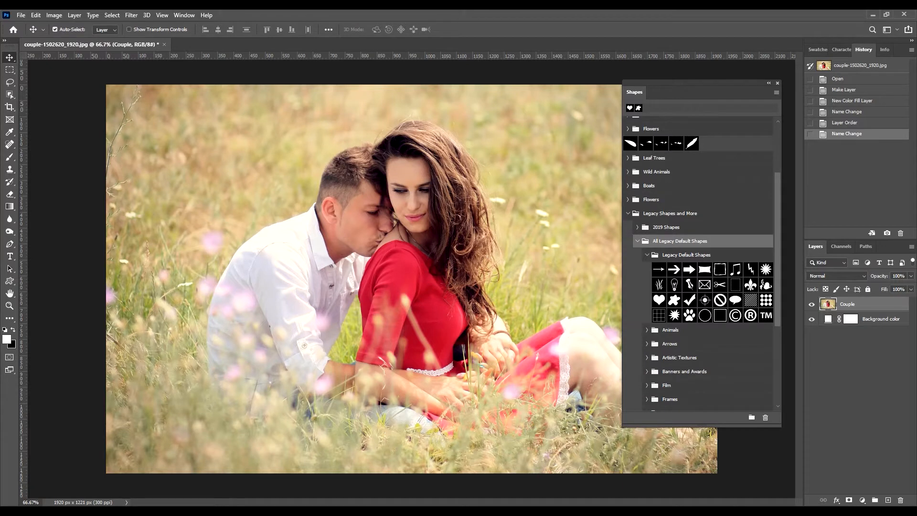
{"action": "left_click", "coordinate": [647, 255]}
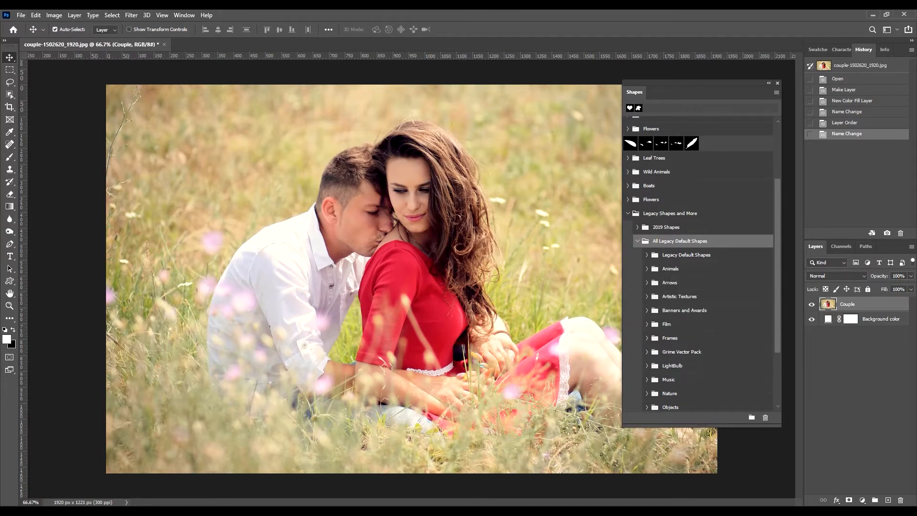
{"action": "left_click", "coordinate": [686, 255]}
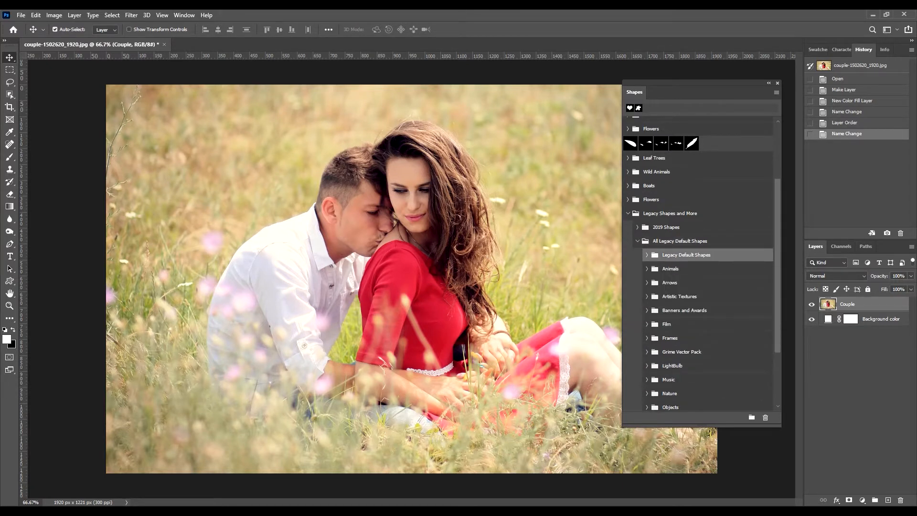
{"action": "scroll", "coordinate": [698, 262], "scroll_direction": "down", "scroll_amount": 2}
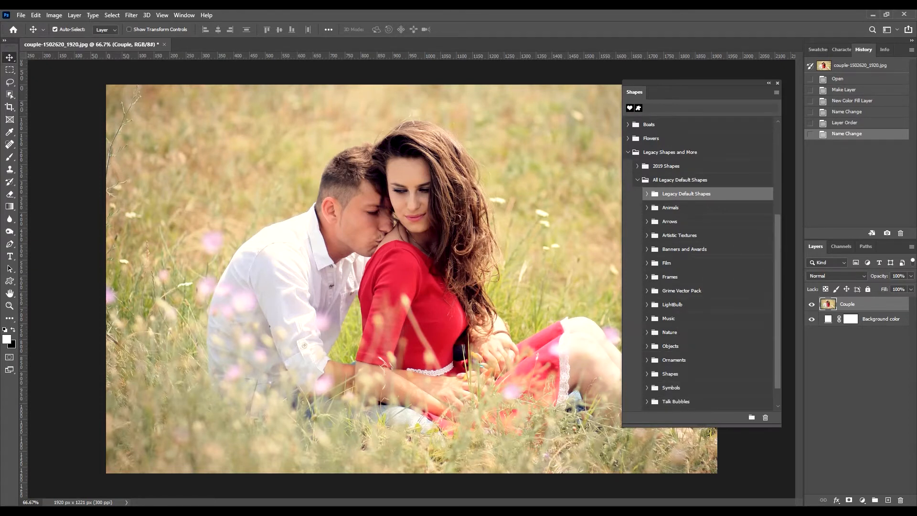
Step: Examine the presets in the Shapes subgroup of All Legacy Default Shapes and collapse it again
{"action": "left_click", "coordinate": [647, 374]}
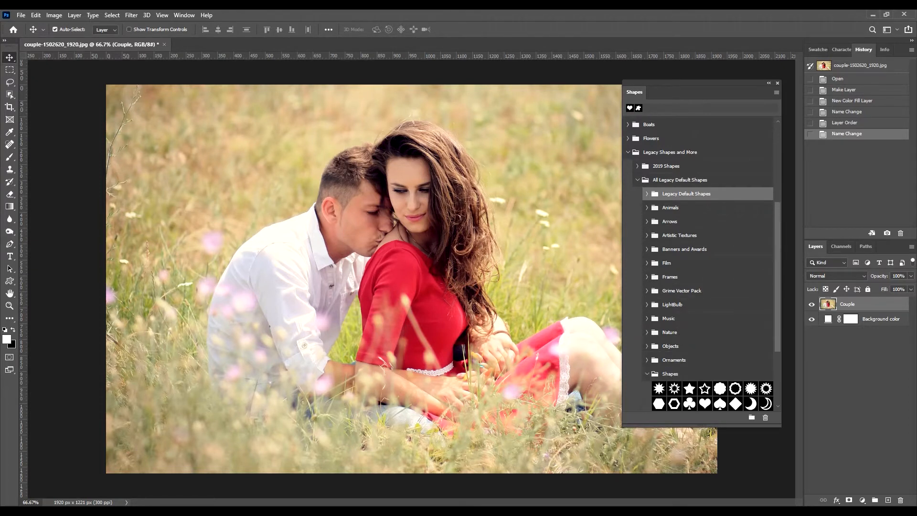
{"action": "scroll", "coordinate": [707, 264], "scroll_direction": "down", "scroll_amount": 3}
{"action": "scroll", "coordinate": [707, 264], "scroll_direction": "down", "scroll_amount": 1}
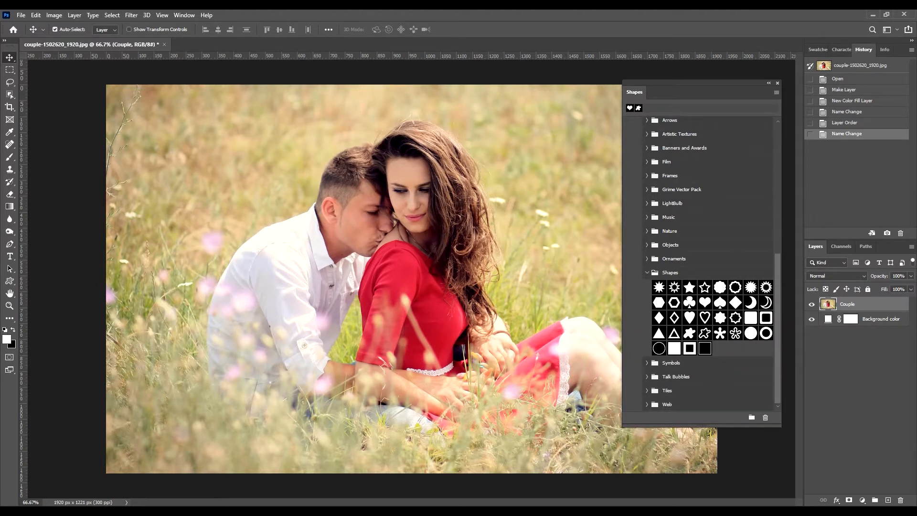
{"action": "left_click", "coordinate": [647, 273]}
{"action": "scroll", "coordinate": [707, 263], "scroll_direction": "up", "scroll_amount": 2}
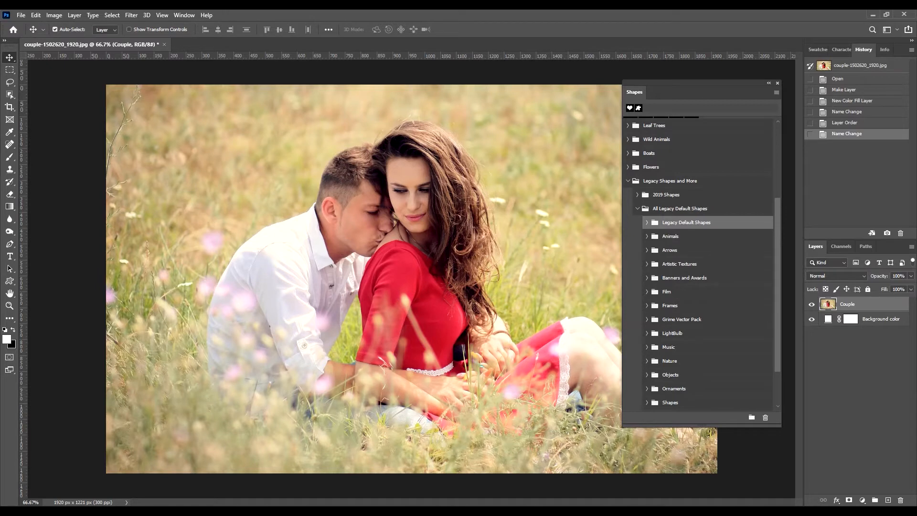
Step: Place the solid heart from Legacy Default Shapes over the couple and enlarge it to about 116% of its initial size
{"action": "left_click", "coordinate": [647, 222]}
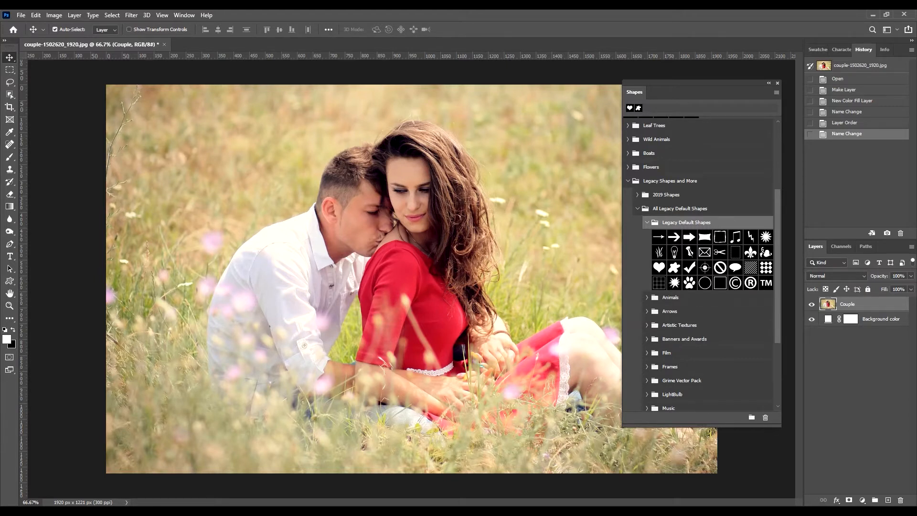
{"action": "left_click", "coordinate": [659, 268]}
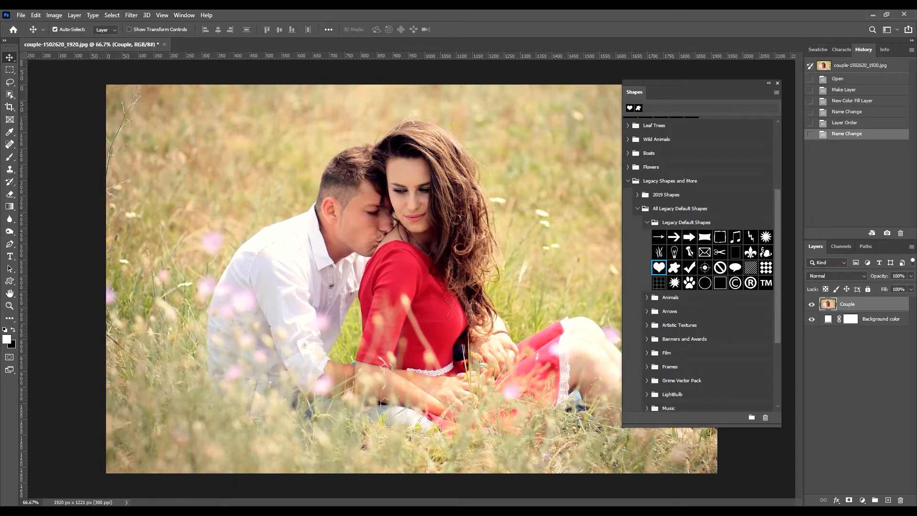
{"action": "left_click_drag", "start_coordinate": [659, 268], "coordinate": [393, 273]}
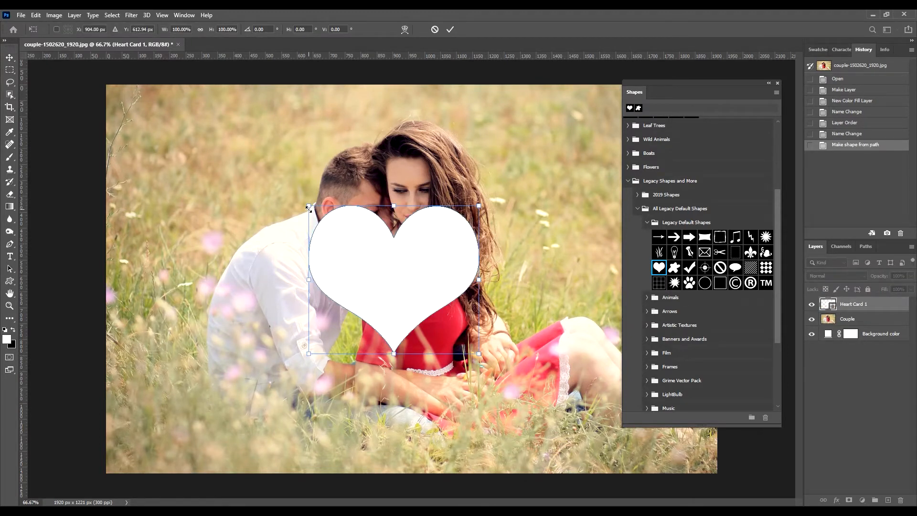
{"action": "left_click_drag", "start_coordinate": [309, 206], "coordinate": [273, 191]}
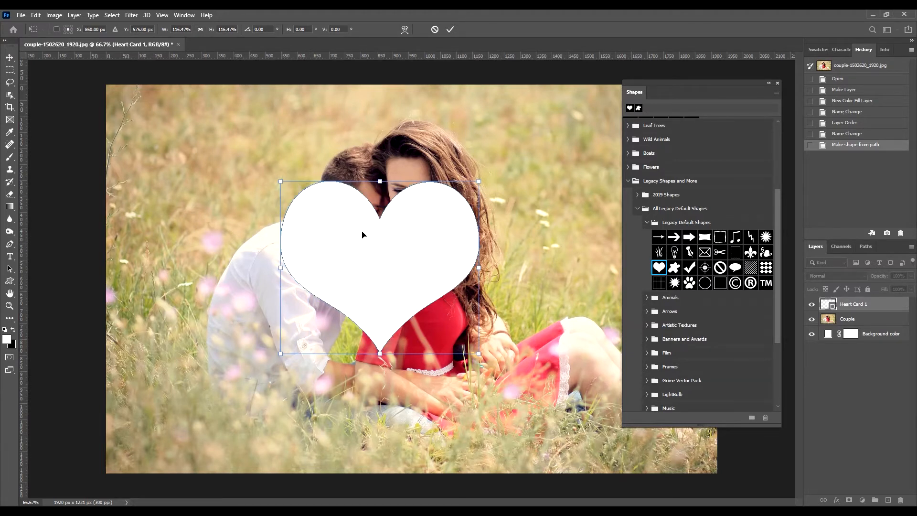
{"action": "key", "text": "Return"}
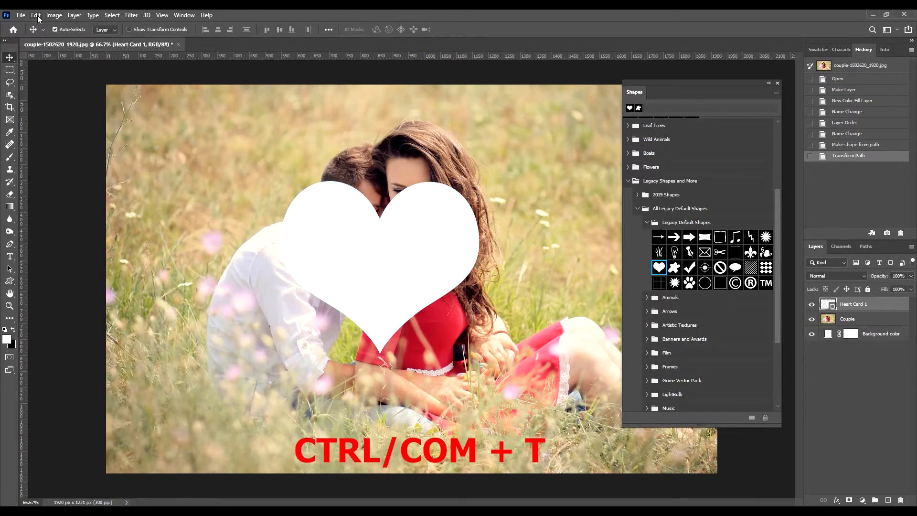
Step: Free-transform the heart to about 120% and reposition it over the couple's heads and shoulders
{"action": "left_click", "coordinate": [37, 15]}
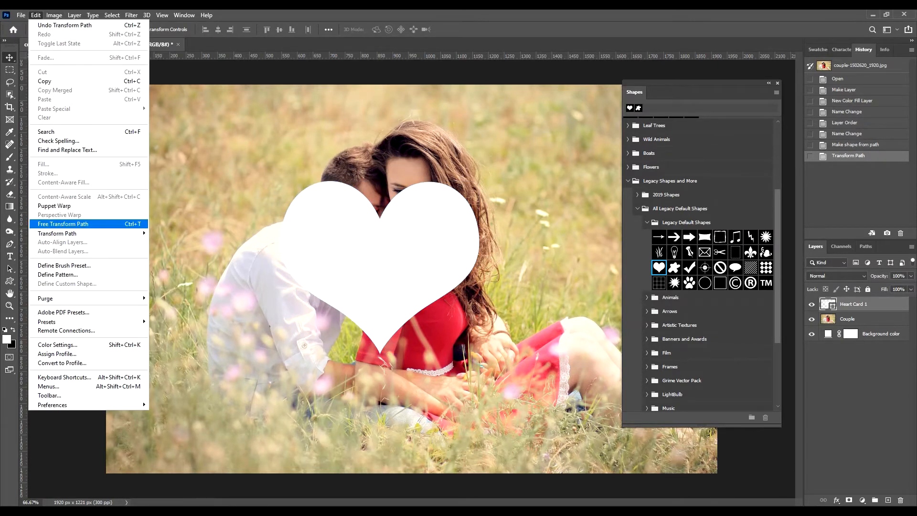
{"action": "left_click", "coordinate": [91, 224]}
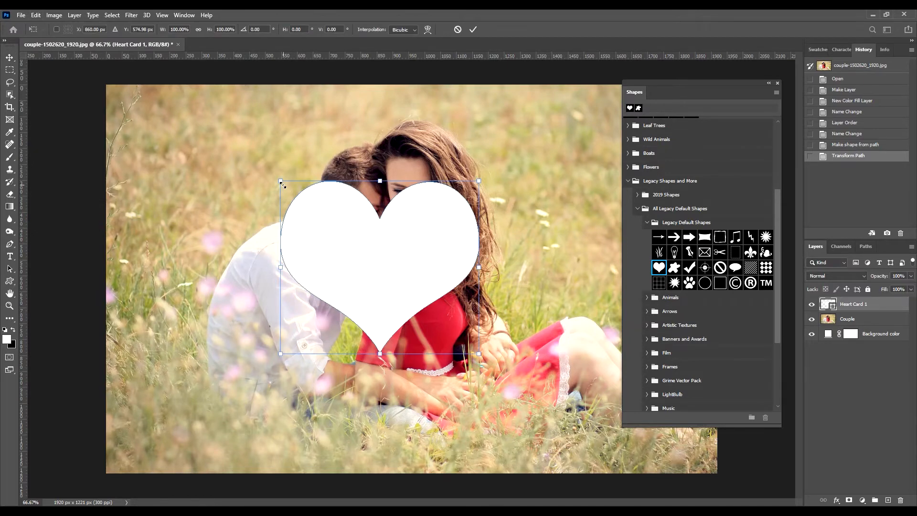
{"action": "left_click_drag", "start_coordinate": [282, 183], "coordinate": [237, 154]}
{"action": "left_click_drag", "start_coordinate": [430, 243], "coordinate": [467, 241]}
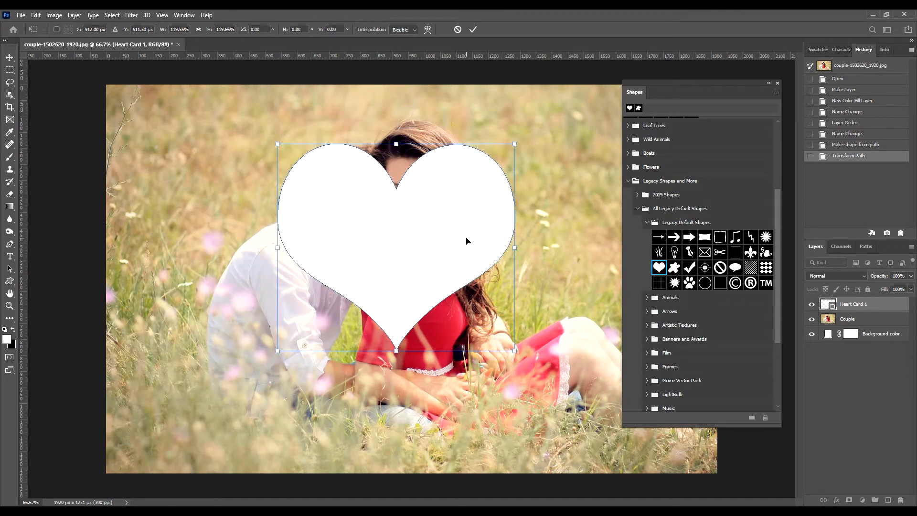
{"action": "key", "text": "Return"}
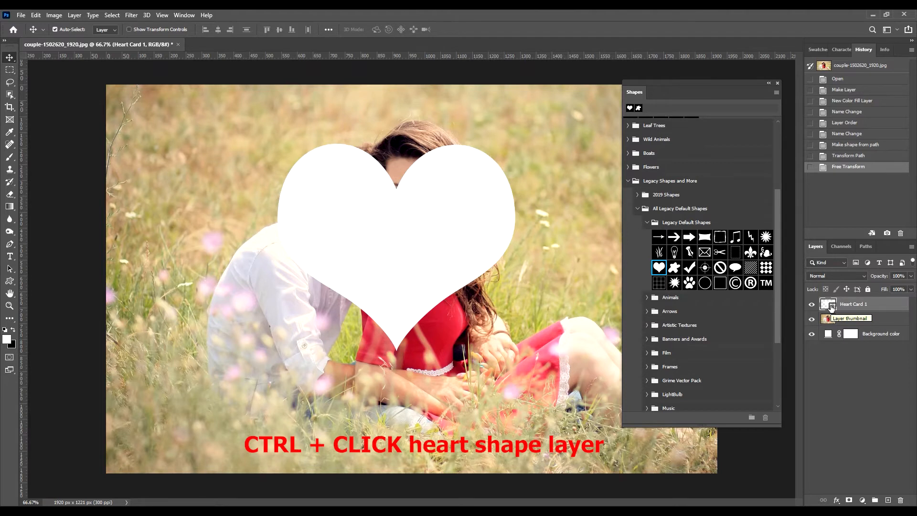
Step: Rename the heart shape layer as Heart, leaving its layer style settings unmodified
{"action": "double_click", "coordinate": [859, 310]}
{"action": "key", "text": "Return"}
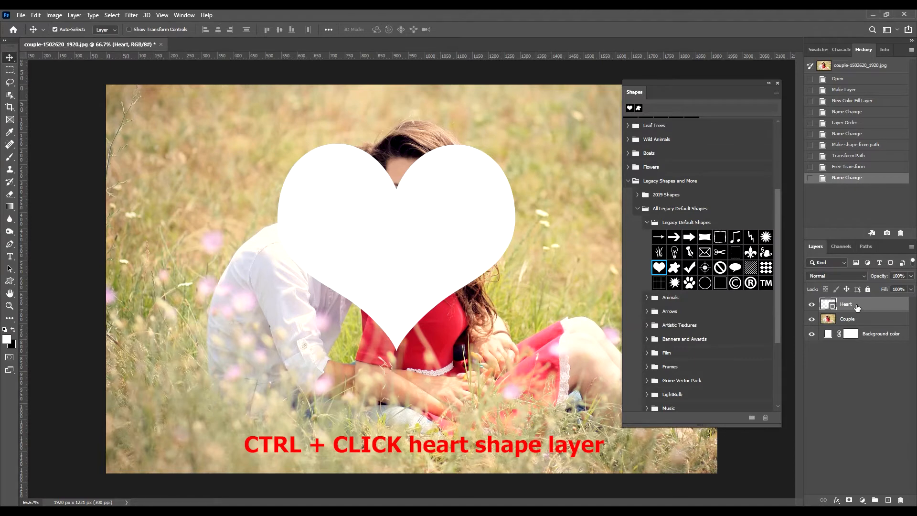
{"action": "double_click", "coordinate": [860, 309]}
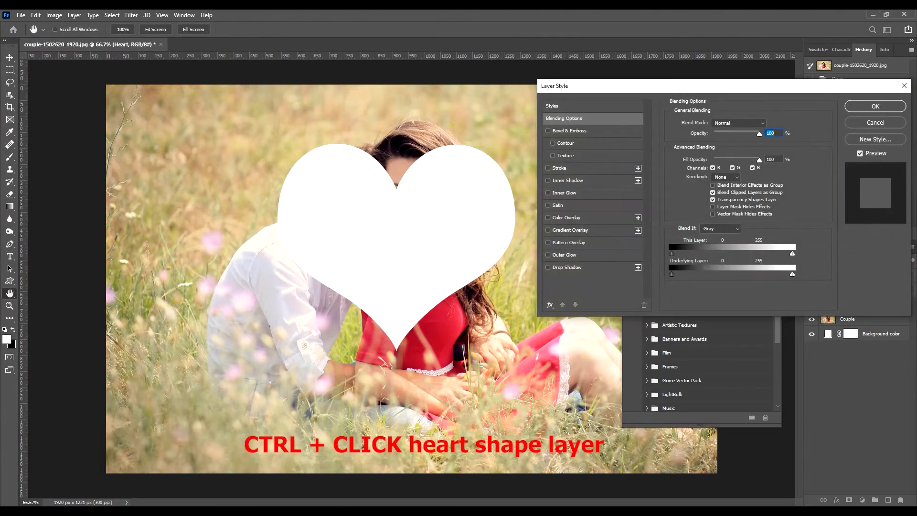
{"action": "key", "text": "Escape"}
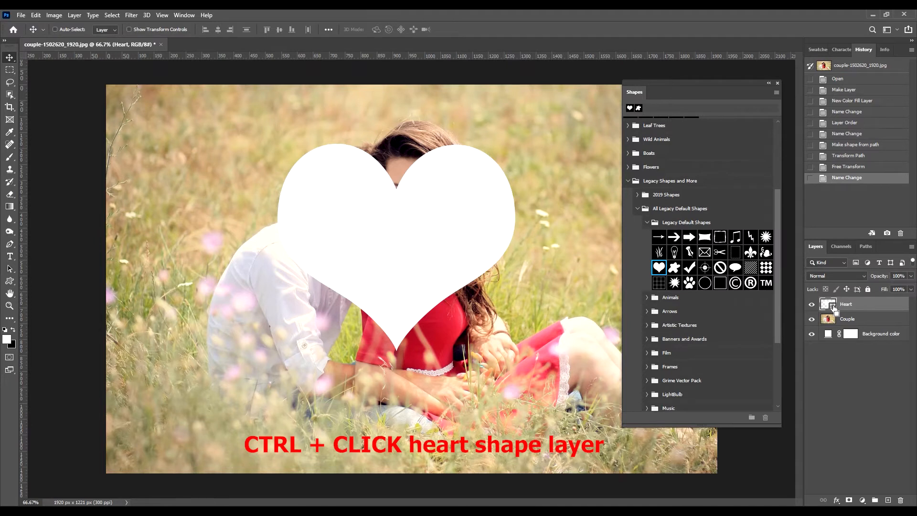
Step: Load the Heart layer's outline as a selection, hide that layer, and add a layer mask from the selection to the Couple layer
{"action": "left_click", "coordinate": [833, 306], "text": "ctrl"}
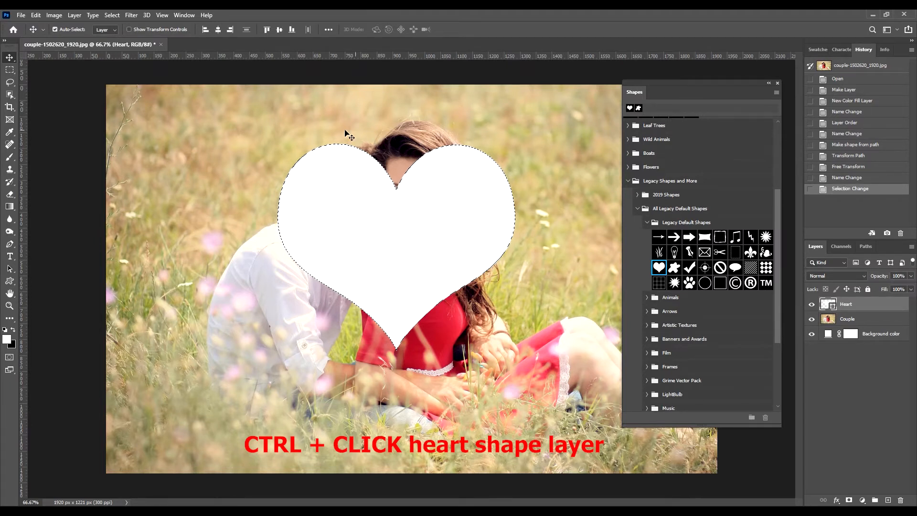
{"action": "left_click", "coordinate": [812, 306]}
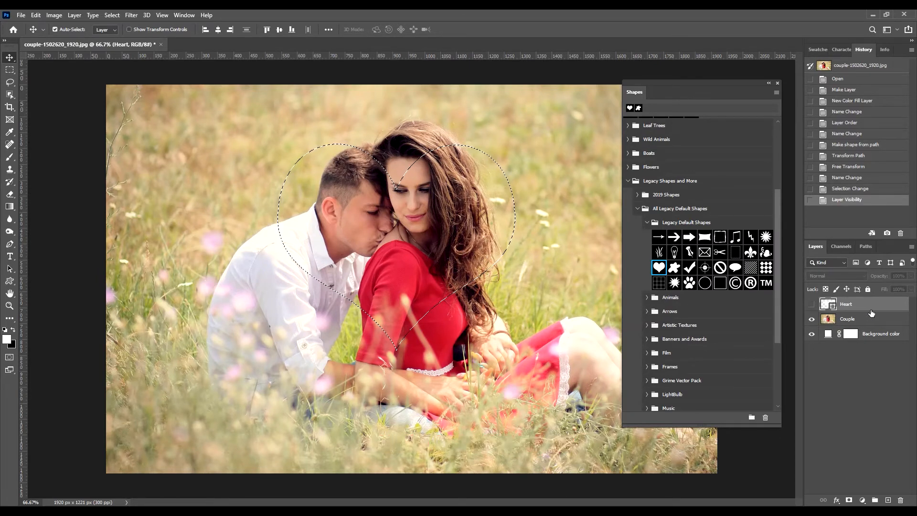
{"action": "left_click", "coordinate": [859, 323]}
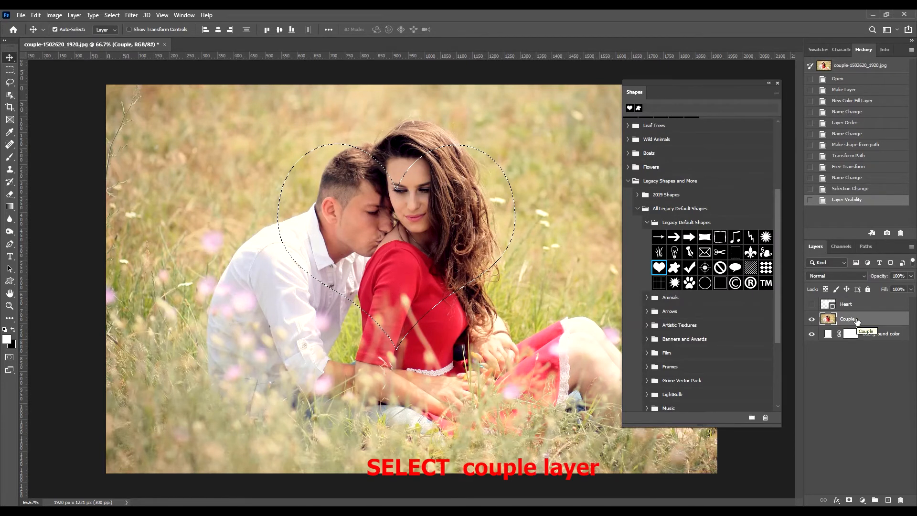
{"action": "left_click", "coordinate": [849, 500]}
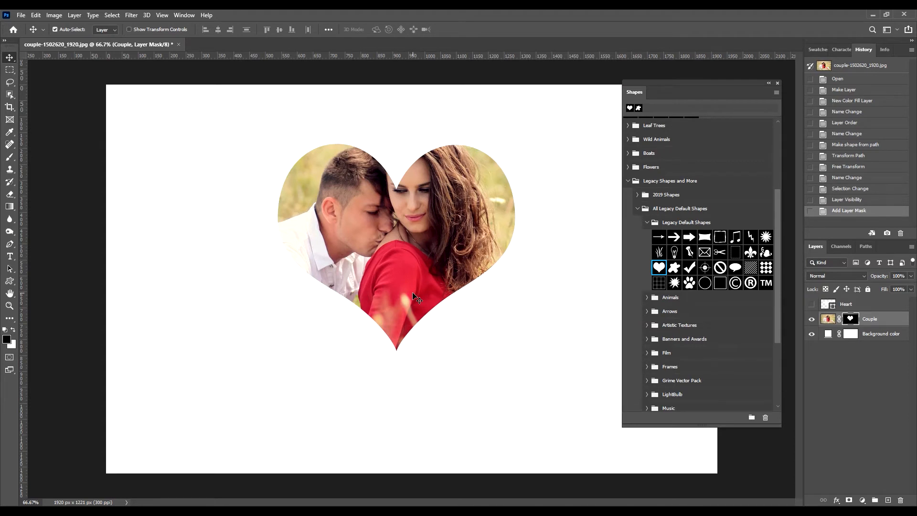
Step: Unlink the heart mask from the Couple photo and move the mask slightly upward
{"action": "left_click", "coordinate": [839, 321]}
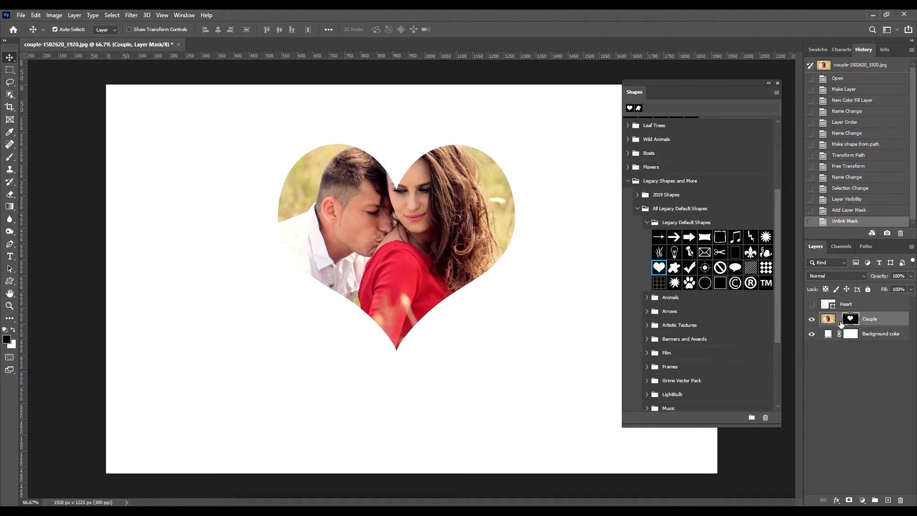
{"action": "left_click", "coordinate": [850, 323]}
{"action": "mouse_move", "coordinate": [420, 269]}
{"action": "left_mouse_down"}
{"action": "mouse_move", "coordinate": [416, 262]}
{"action": "mouse_move", "coordinate": [416, 285]}
{"action": "mouse_move", "coordinate": [437, 285]}
{"action": "mouse_move", "coordinate": [417, 258]}
{"action": "left_mouse_up"}
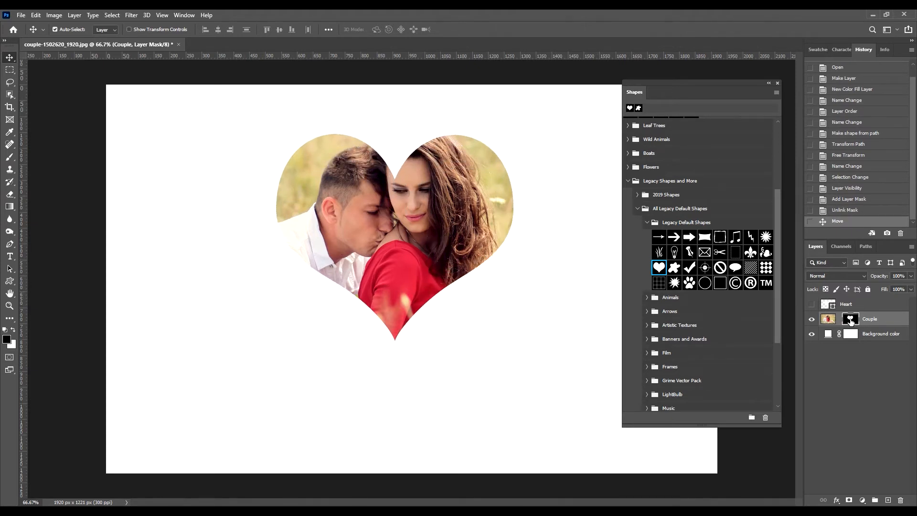
Step: Move the Couple photo up about 24 px within the heart and reselect the layer's mask
{"action": "left_click", "coordinate": [827, 321]}
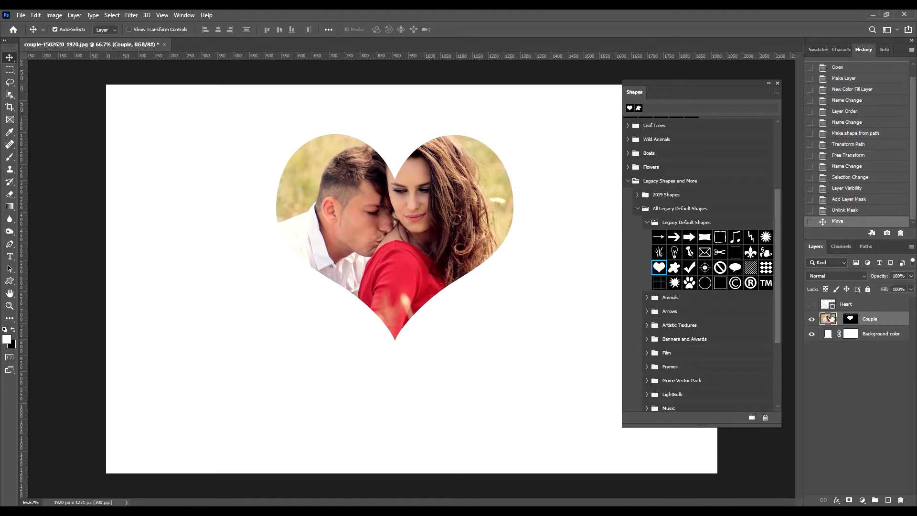
{"action": "mouse_move", "coordinate": [397, 262]}
{"action": "left_mouse_down"}
{"action": "mouse_move", "coordinate": [395, 248]}
{"action": "mouse_move", "coordinate": [382, 280]}
{"action": "mouse_move", "coordinate": [408, 262]}
{"action": "mouse_move", "coordinate": [395, 247]}
{"action": "left_mouse_up"}
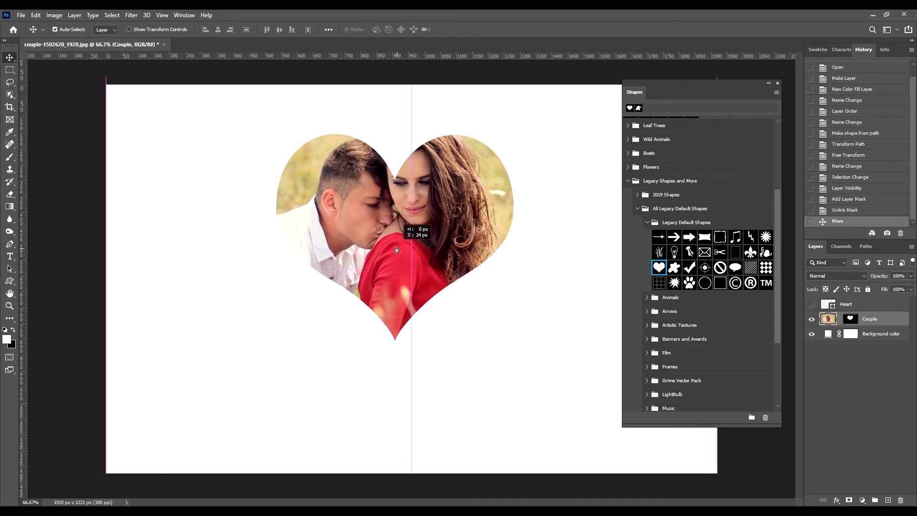
{"action": "left_click", "coordinate": [850, 319]}
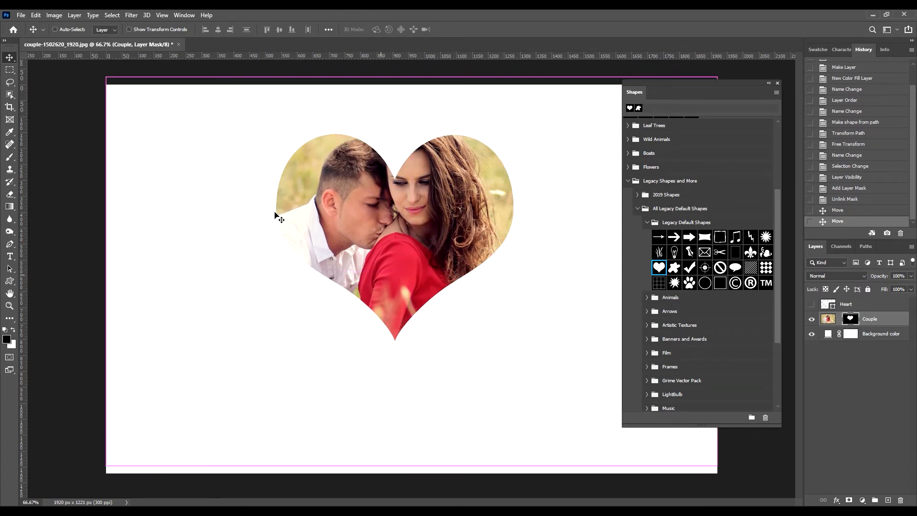
Step: Scale the Couple layer's heart mask to 128.82% with Free Transform and position it at about X 869.5 px, Y 479 px
{"action": "left_click", "coordinate": [35, 16]}
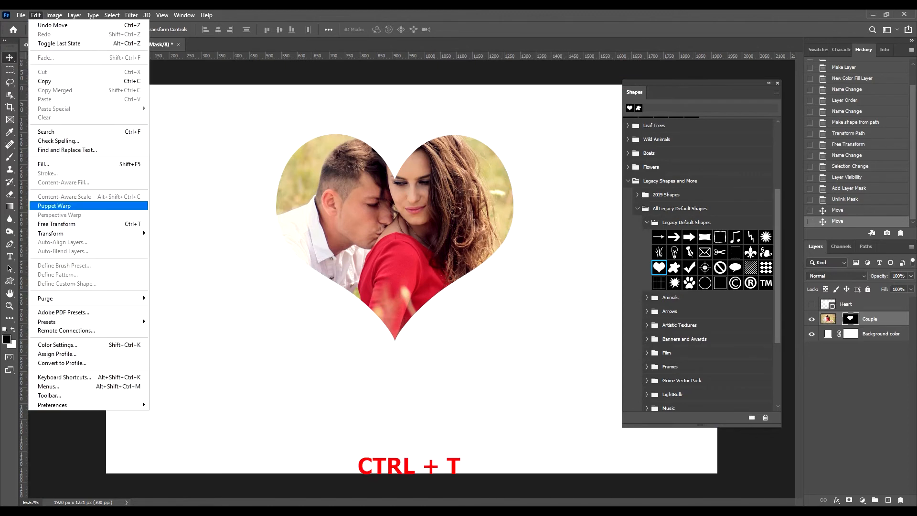
{"action": "left_click", "coordinate": [57, 223]}
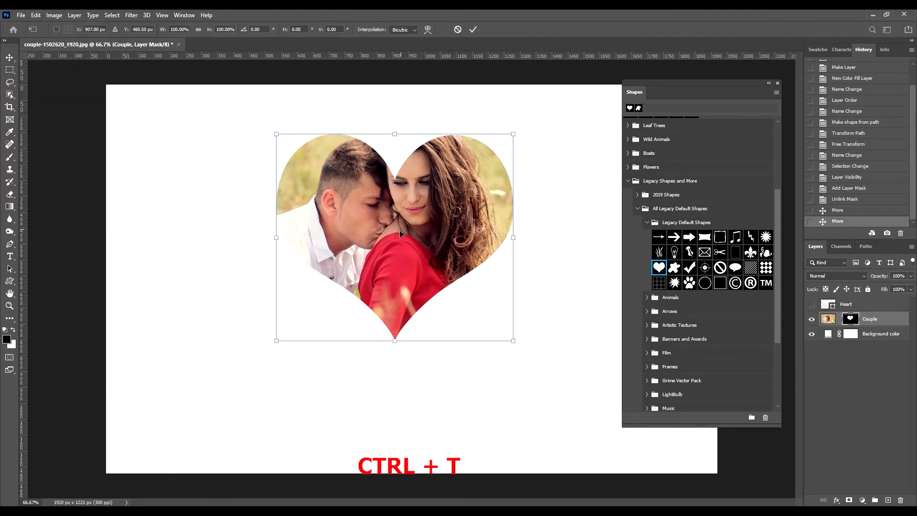
{"action": "left_click_drag", "start_coordinate": [274, 134], "coordinate": [206, 117]}
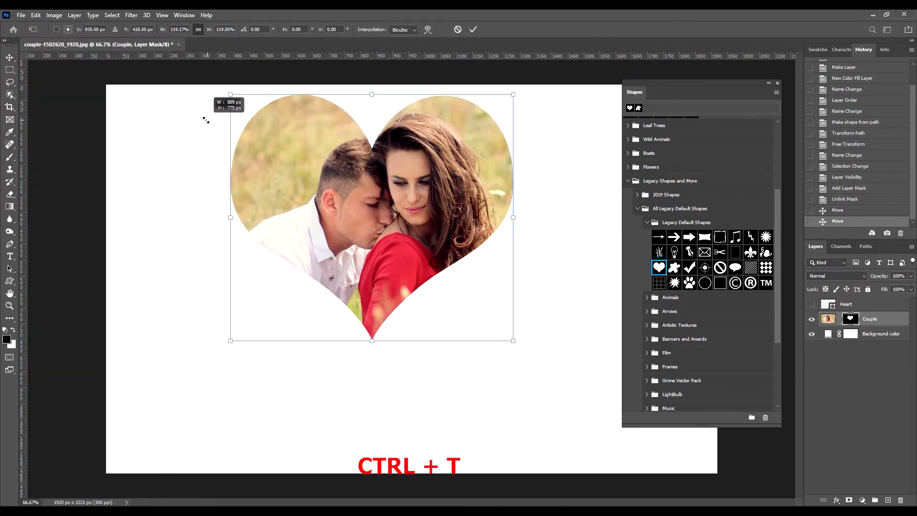
{"action": "left_click_drag", "start_coordinate": [429, 226], "coordinate": [445, 240]}
{"action": "left_click_drag", "start_coordinate": [530, 355], "coordinate": [542, 382]}
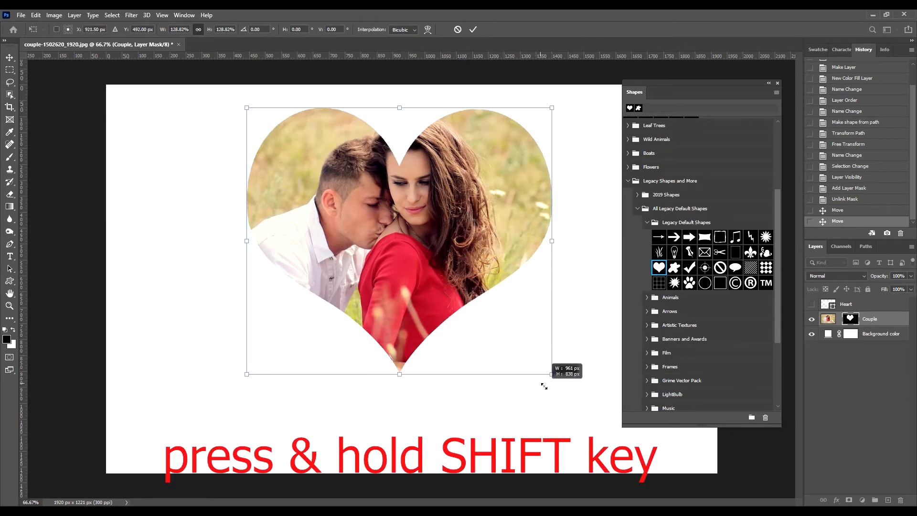
{"action": "left_click_drag", "start_coordinate": [483, 259], "coordinate": [466, 255]}
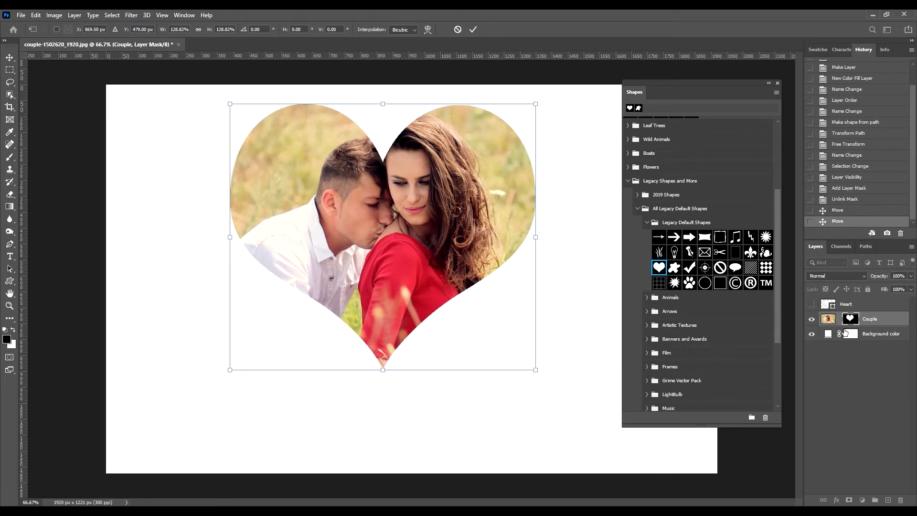
Step: Link and unlink the heart mask, move the Couple photo slightly up and left within the heart, and reselect the mask
{"action": "left_click", "coordinate": [839, 319]}
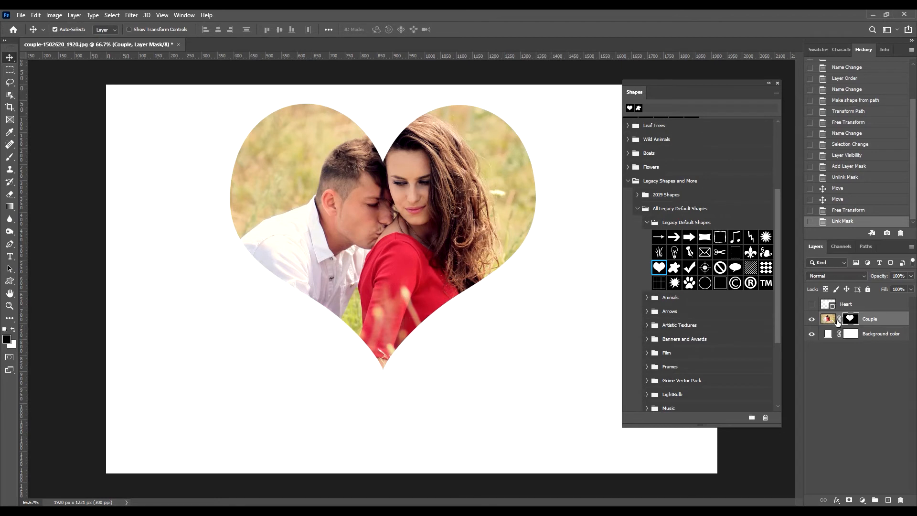
{"action": "left_click", "coordinate": [840, 319]}
{"action": "left_click", "coordinate": [827, 318]}
{"action": "left_click_drag", "start_coordinate": [444, 269], "coordinate": [426, 253]}
{"action": "left_click", "coordinate": [850, 319]}
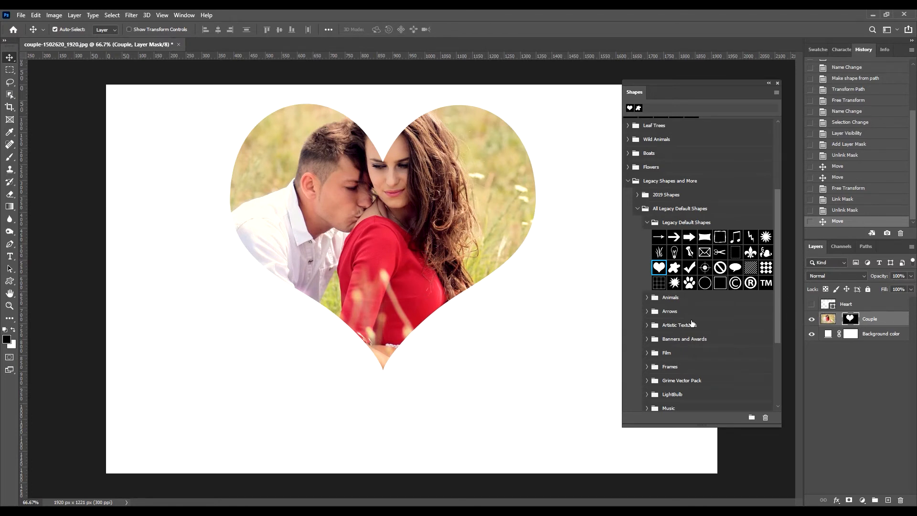
Step: Scale the heart mask to 112.90%, position it at about X 840.5 px, Y 488 px, and link it to the Couple photo
{"action": "key", "text": "ctrl+t"}
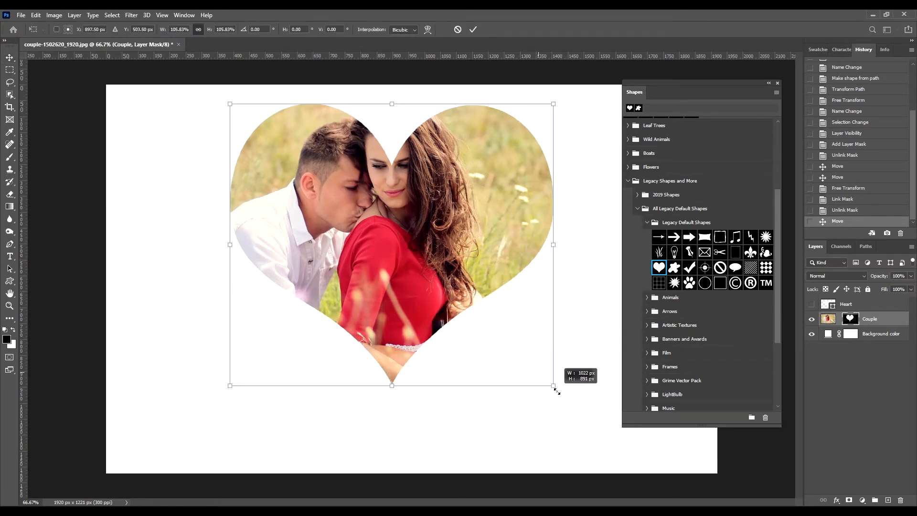
{"action": "left_click_drag", "start_coordinate": [536, 370], "coordinate": [575, 405]}
{"action": "left_click_drag", "start_coordinate": [528, 349], "coordinate": [501, 334]}
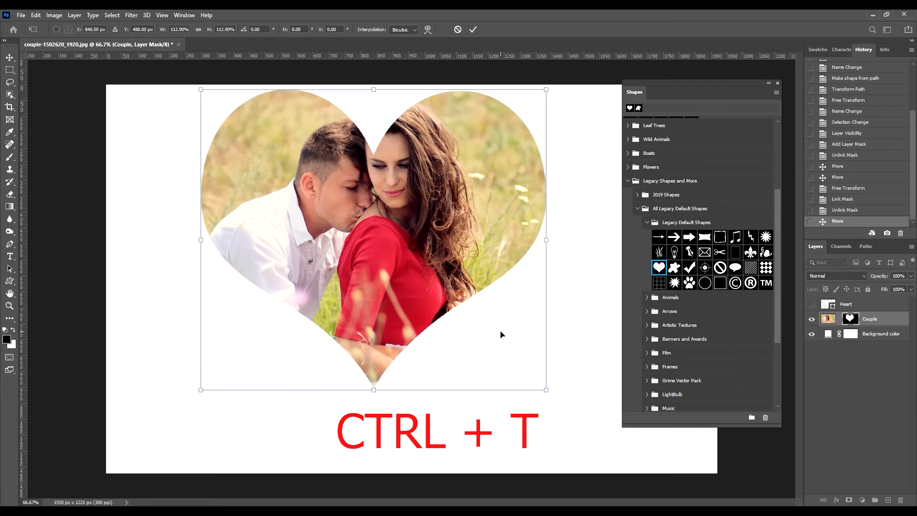
{"action": "key", "text": "Return"}
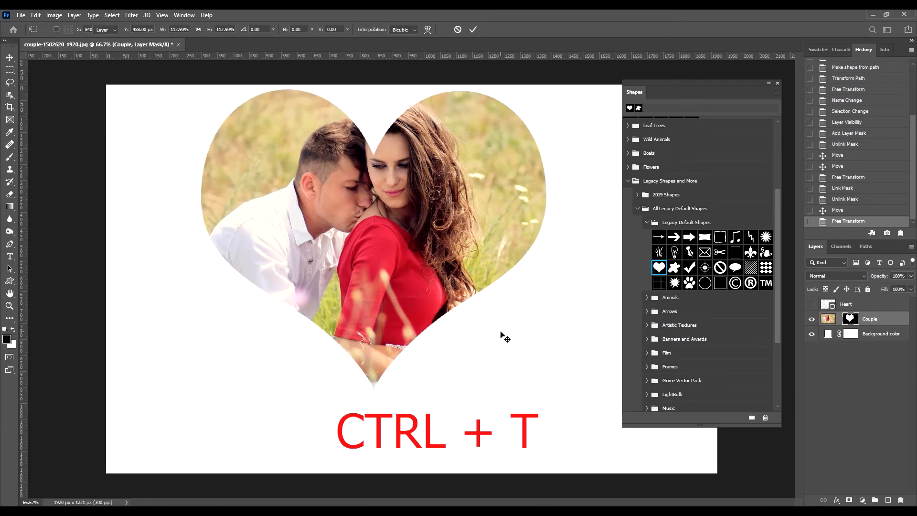
{"action": "left_click", "coordinate": [839, 319]}
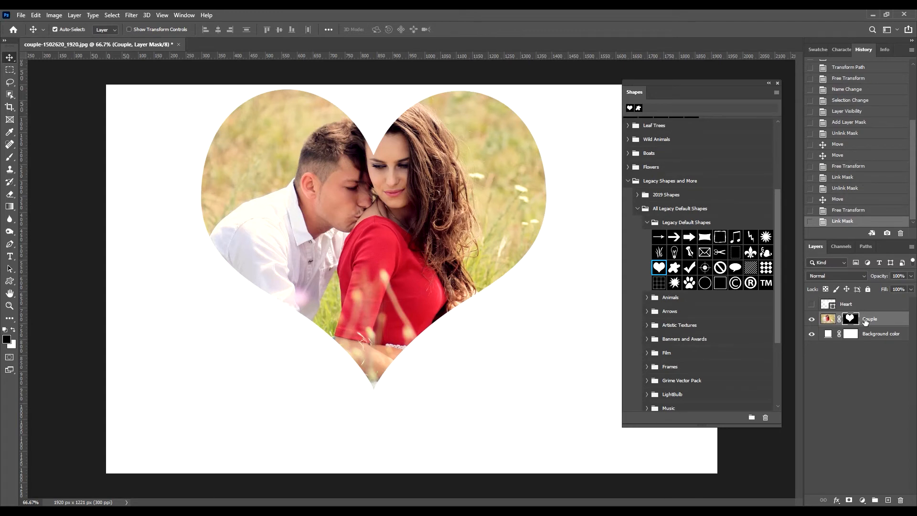
Step: Undo the mask linking, transforms and moves on the Couple layer, back to before its layer mask was added
{"action": "key", "text": "ctrl"}
{"action": "key", "text": "ctrl+z"}
{"action": "key", "text": "ctrl+z"}
{"action": "key", "text": "ctrl+z"}
{"action": "key", "text": "ctrl+z"}
{"action": "key", "text": "ctrl+z"}
{"action": "key", "text": "ctrl+z"}
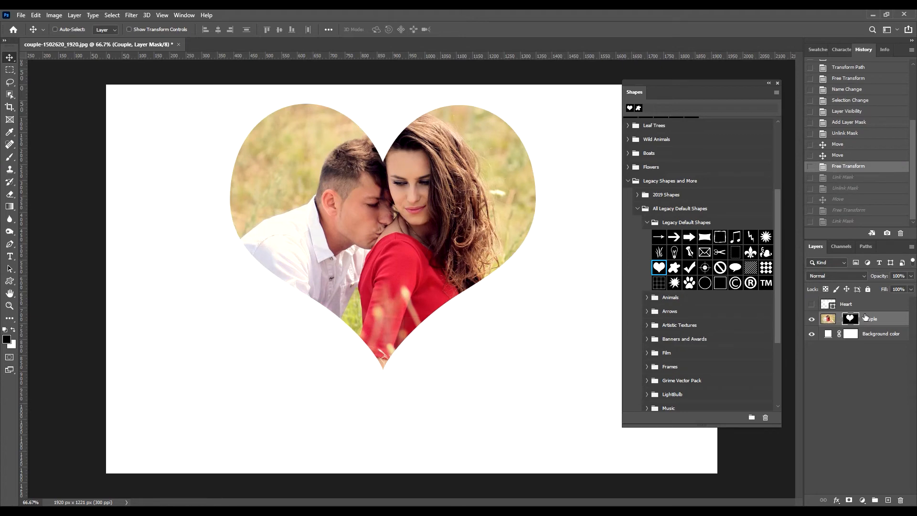
{"action": "key", "text": "ctrl+z"}
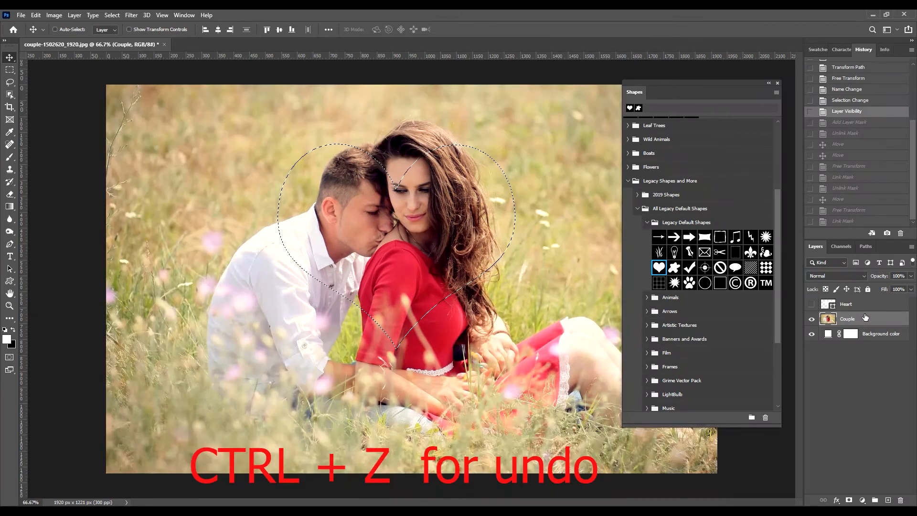
Step: Show the Heart layer again, select it, and clear the heart-shaped selection
{"action": "left_click", "coordinate": [812, 304]}
{"action": "left_click", "coordinate": [811, 304]}
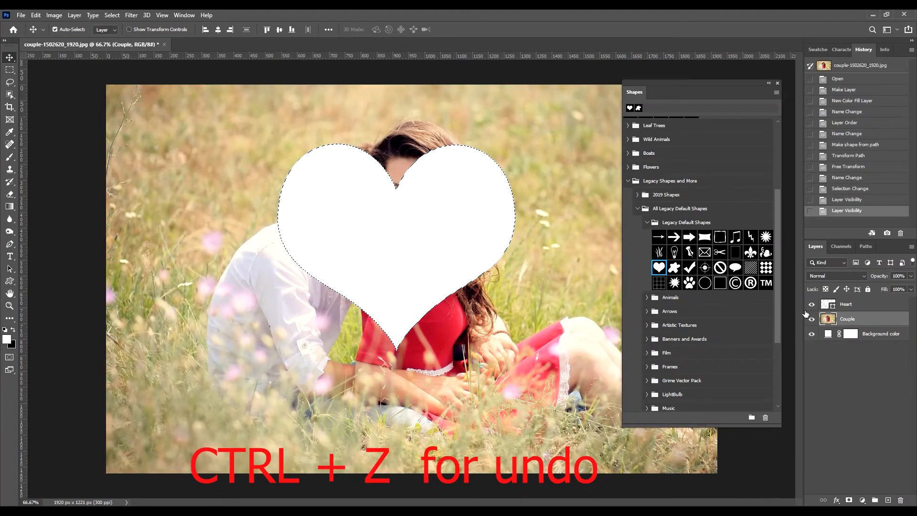
{"action": "left_click", "coordinate": [831, 304]}
{"action": "key", "text": "ctrl+d"}
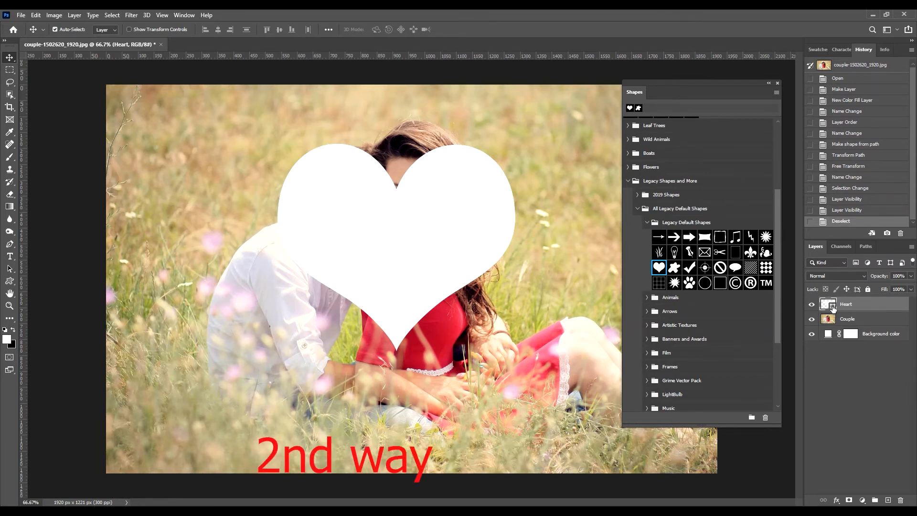
Step: Duplicate the Heart Shape Path as a saved path and delete the Heart layer
{"action": "left_click", "coordinate": [864, 246]}
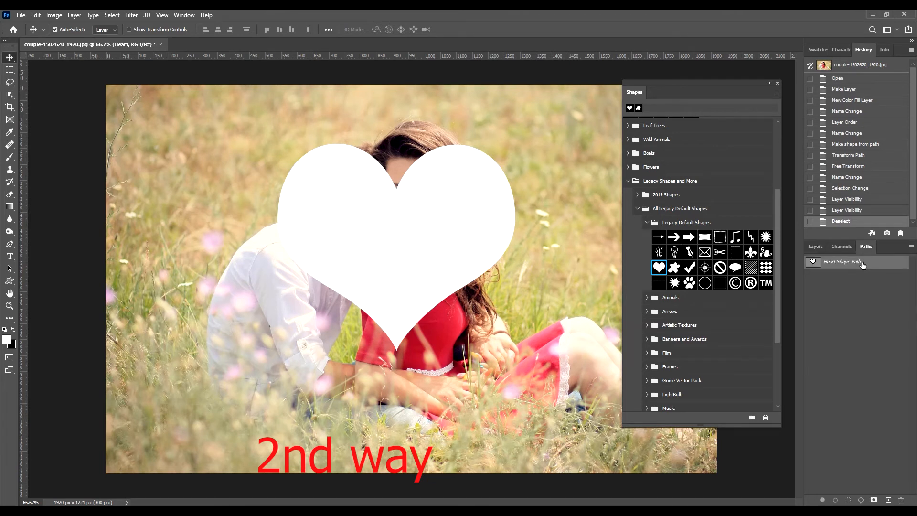
{"action": "left_click_drag", "start_coordinate": [828, 266], "coordinate": [888, 500]}
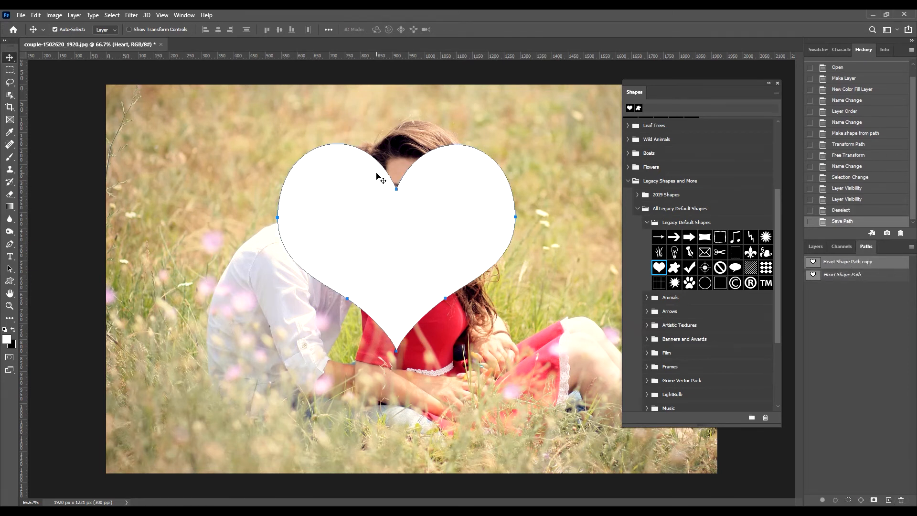
{"action": "left_click", "coordinate": [814, 246]}
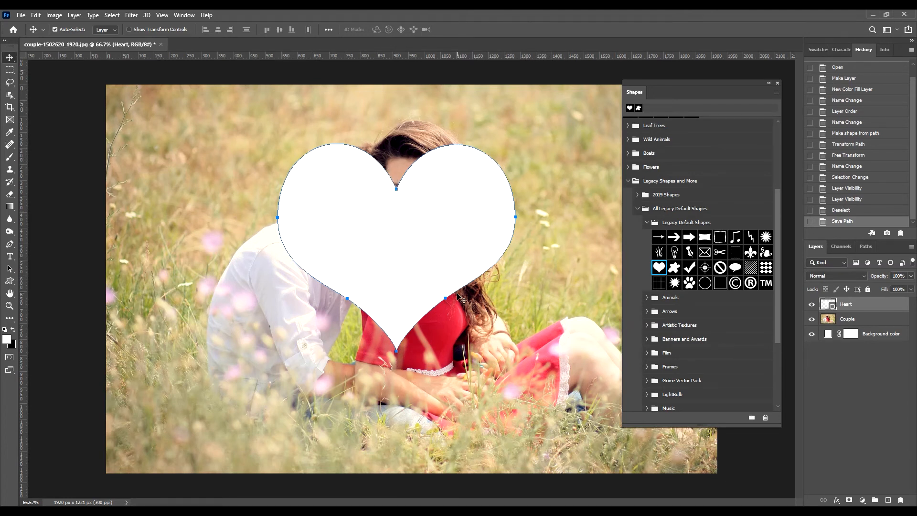
{"action": "left_click_drag", "start_coordinate": [860, 305], "coordinate": [902, 499]}
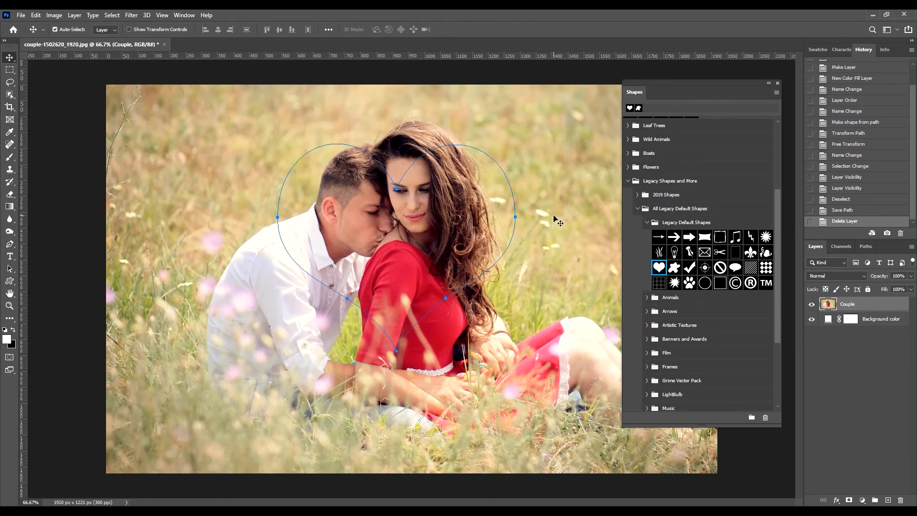
Step: Add a vector mask to the Couple layer from the current heart path
{"action": "left_click", "coordinate": [72, 16]}
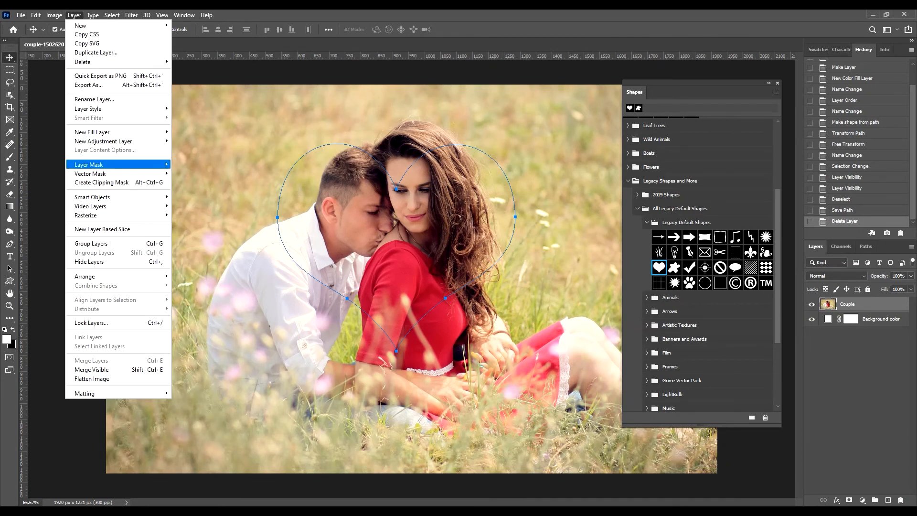
{"action": "mouse_move", "coordinate": [120, 173]}
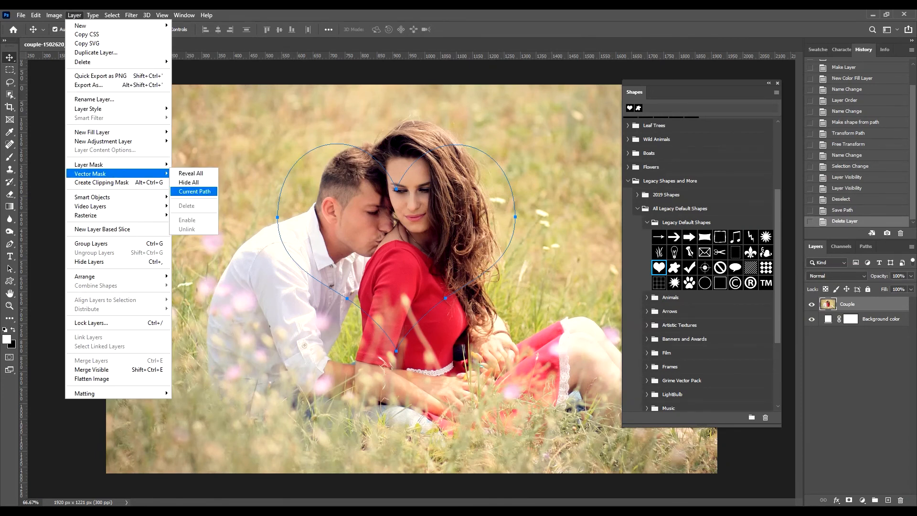
{"action": "left_click", "coordinate": [186, 192]}
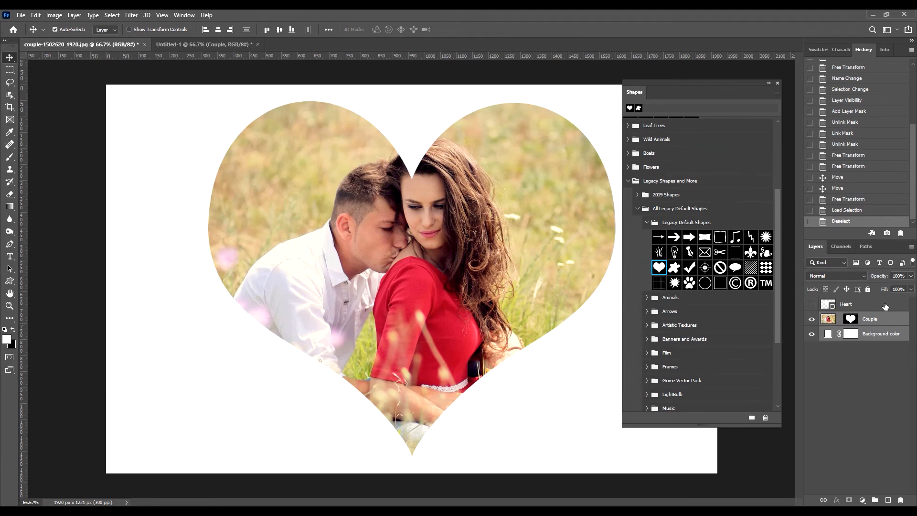
Step: Load the Couple layer's heart mask as a selection and add an Inside stroke in red ff0000 to the layer
{"action": "left_click", "coordinate": [868, 321]}
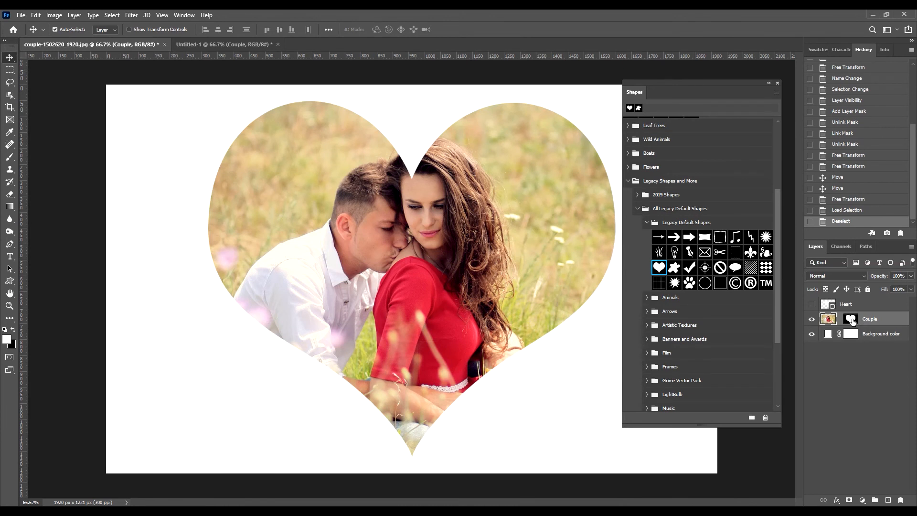
{"action": "left_click", "coordinate": [852, 321], "text": "ctrl"}
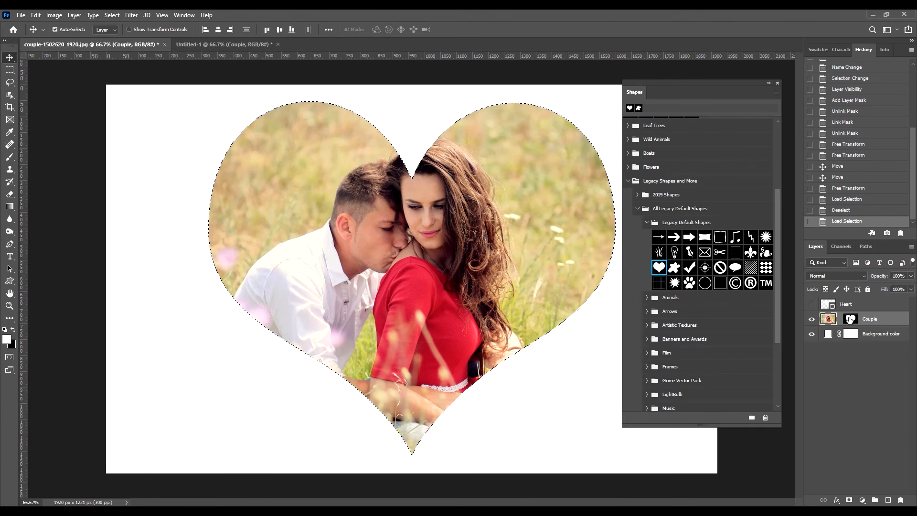
{"action": "right_click", "coordinate": [874, 321]}
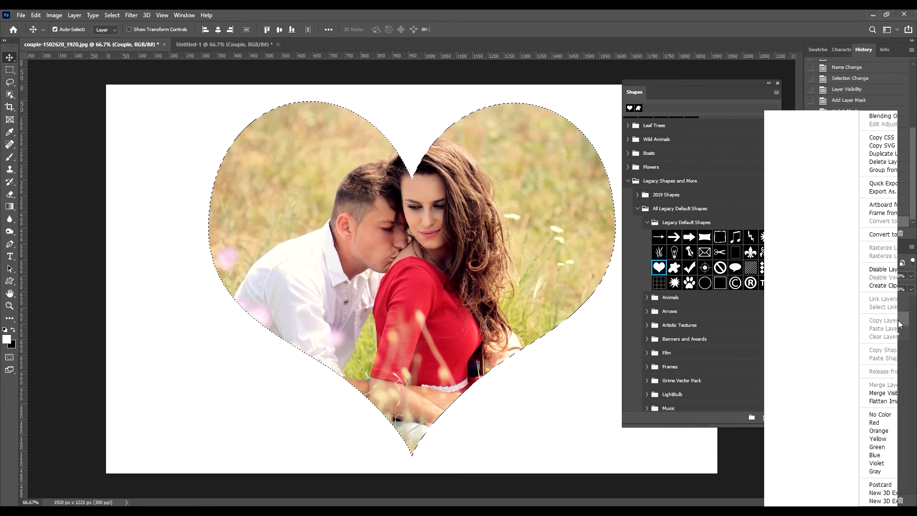
{"action": "left_click", "coordinate": [790, 116]}
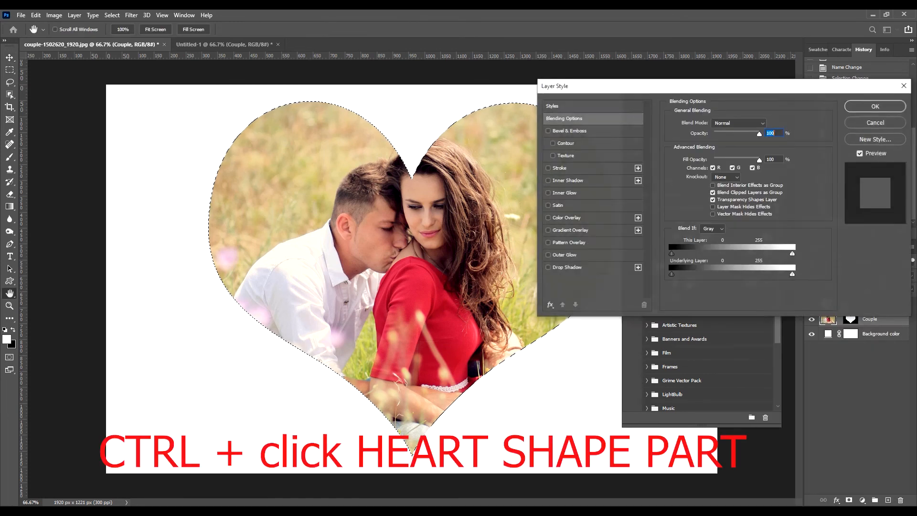
{"action": "left_click", "coordinate": [560, 168]}
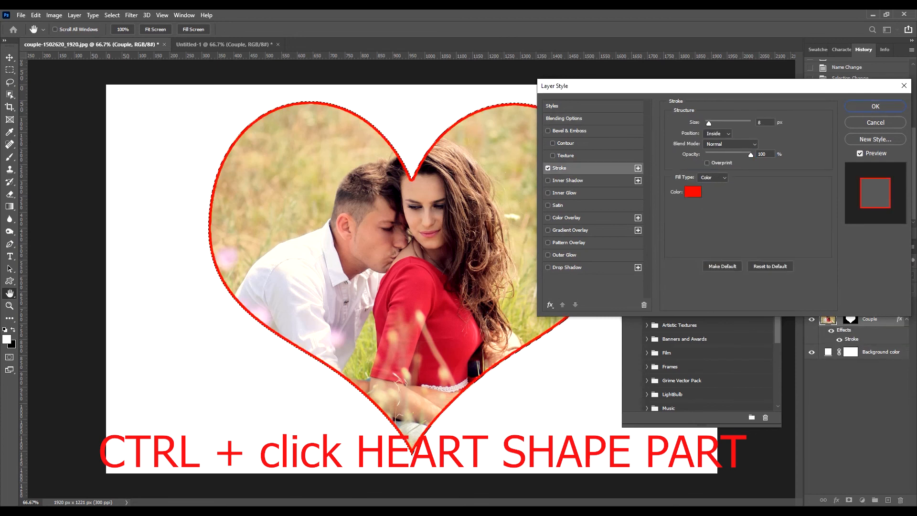
{"action": "left_click", "coordinate": [693, 191]}
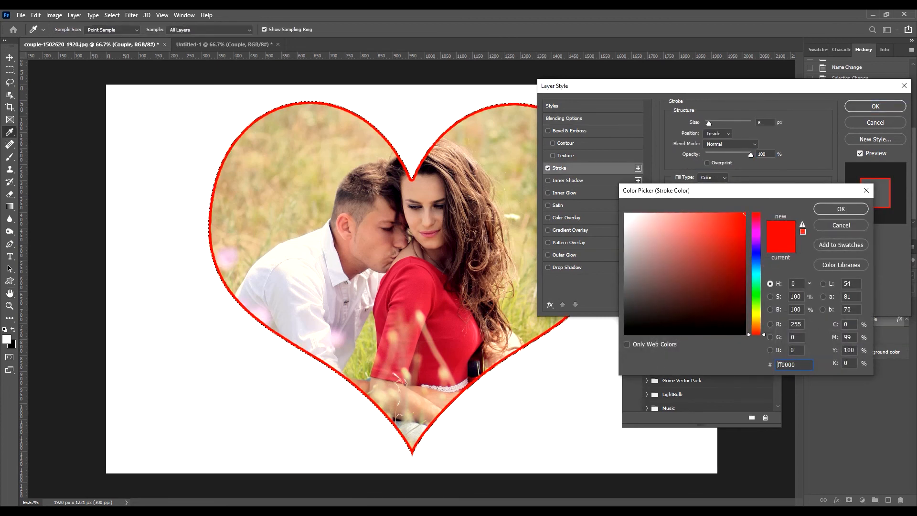
{"action": "key", "text": "Return"}
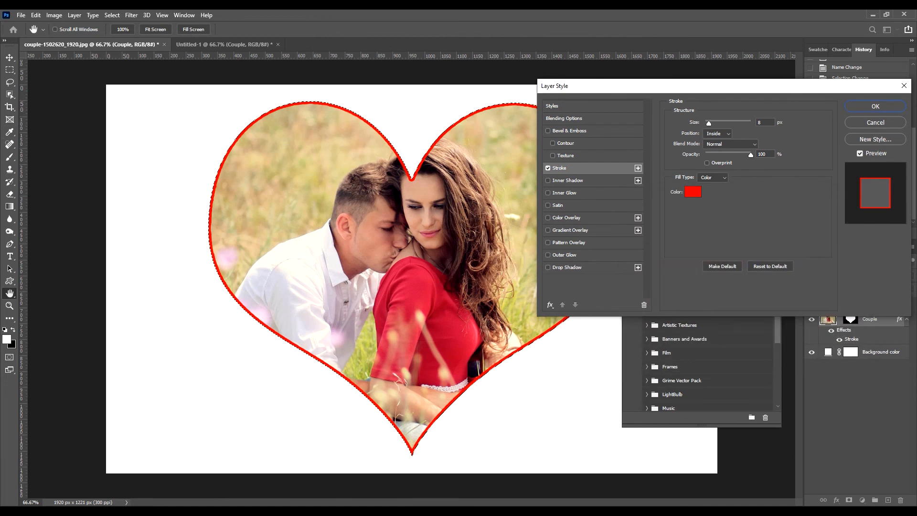
Step: Try a stroke size of 10 px, set it to 8 px instead, and apply the layer style
{"action": "double_click", "coordinate": [762, 123]}
{"action": "type", "text": "10"}
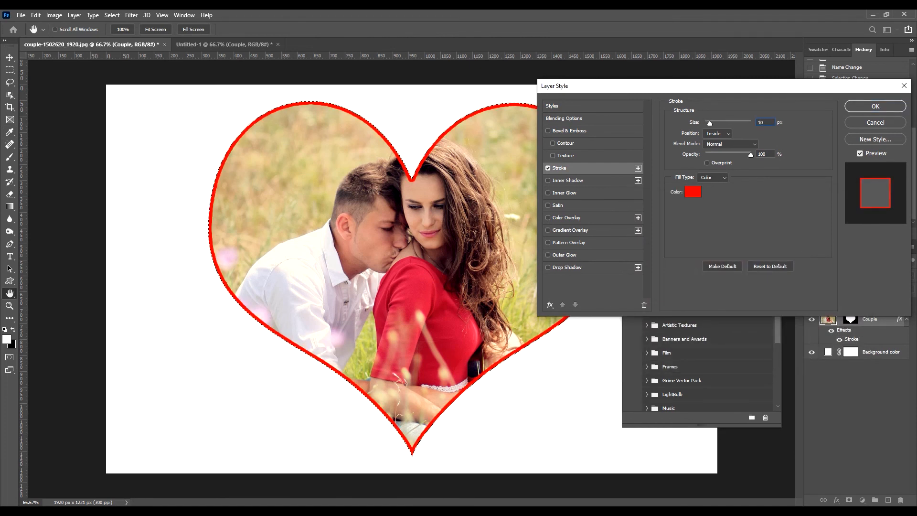
{"action": "key", "text": "BackSpace"}
{"action": "key", "text": "BackSpace"}
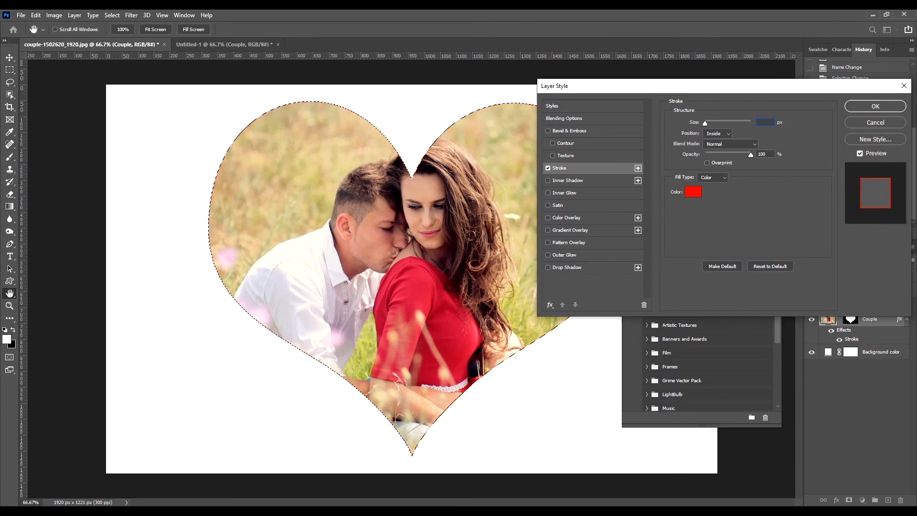
{"action": "type", "text": "8"}
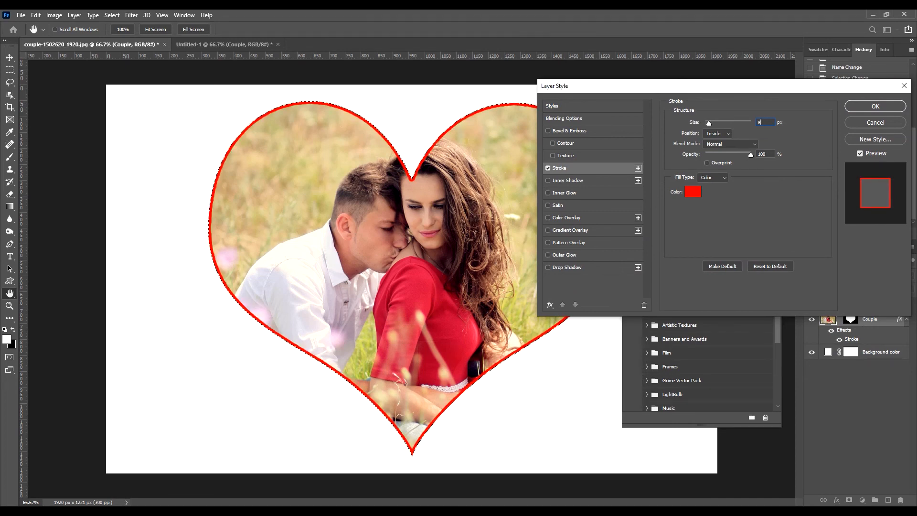
{"action": "key", "text": "Return"}
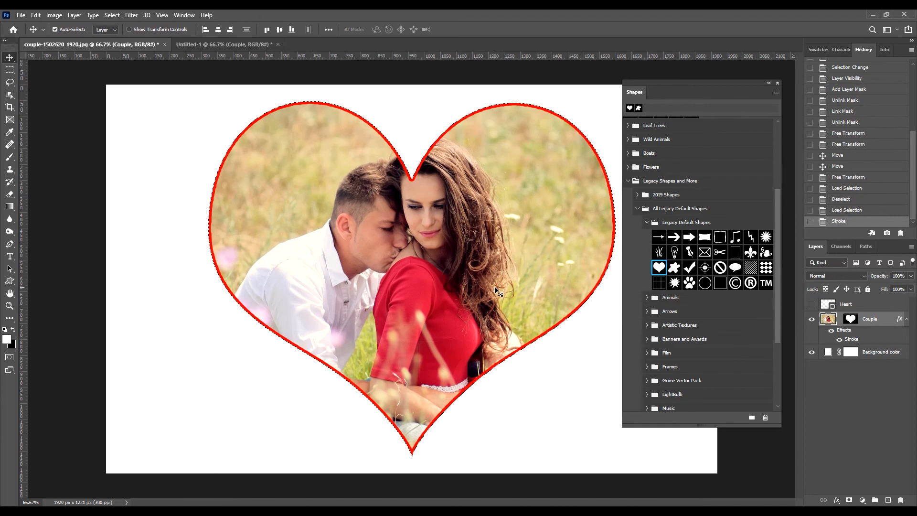